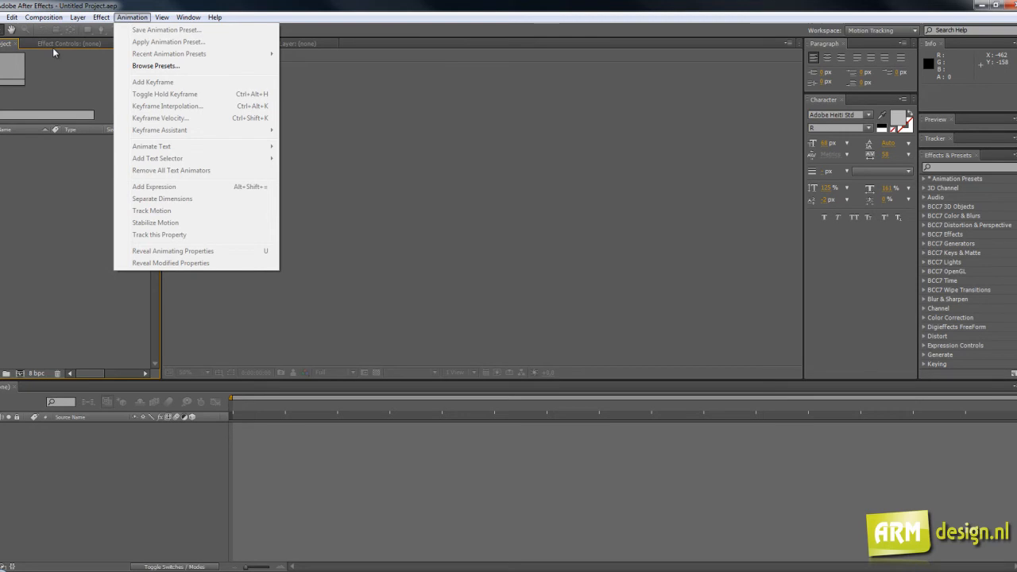
Create a new composition with the HDV/HDTV 720 29.97 preset, a 0;00;01;14 duration and a black background.
mouse_move(46, 17)
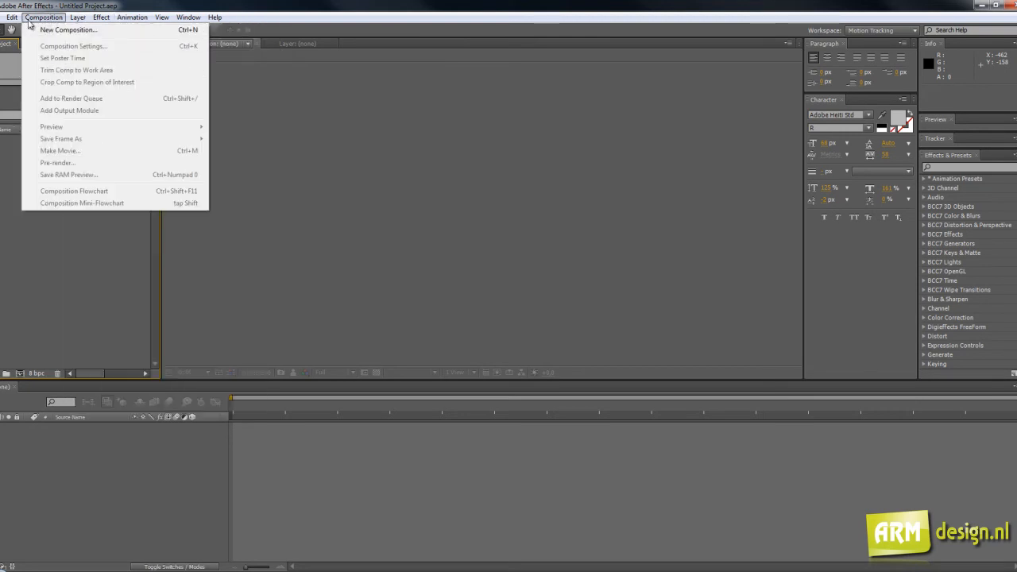
click(46, 31)
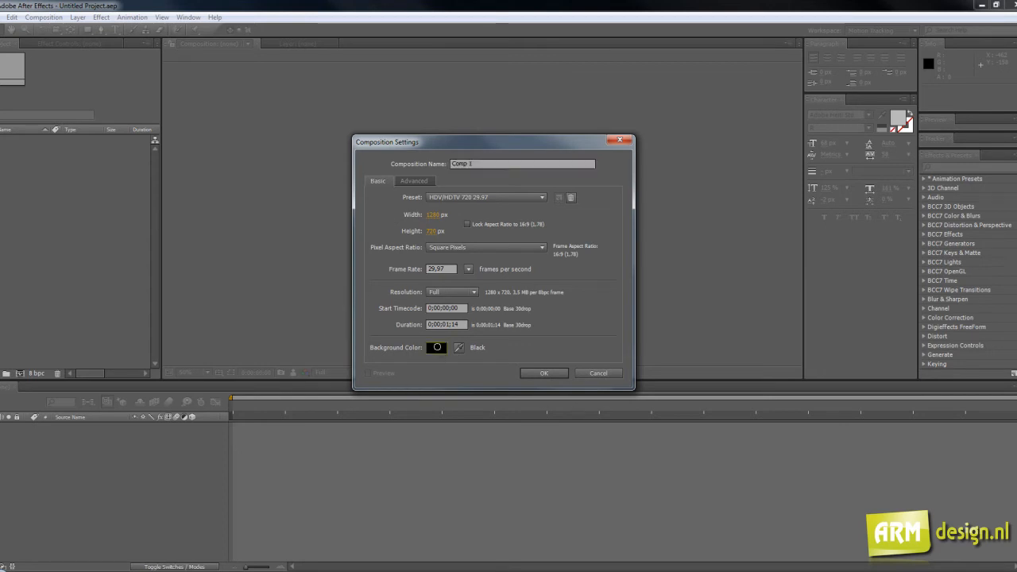
click(437, 347)
click(560, 239)
click(445, 324)
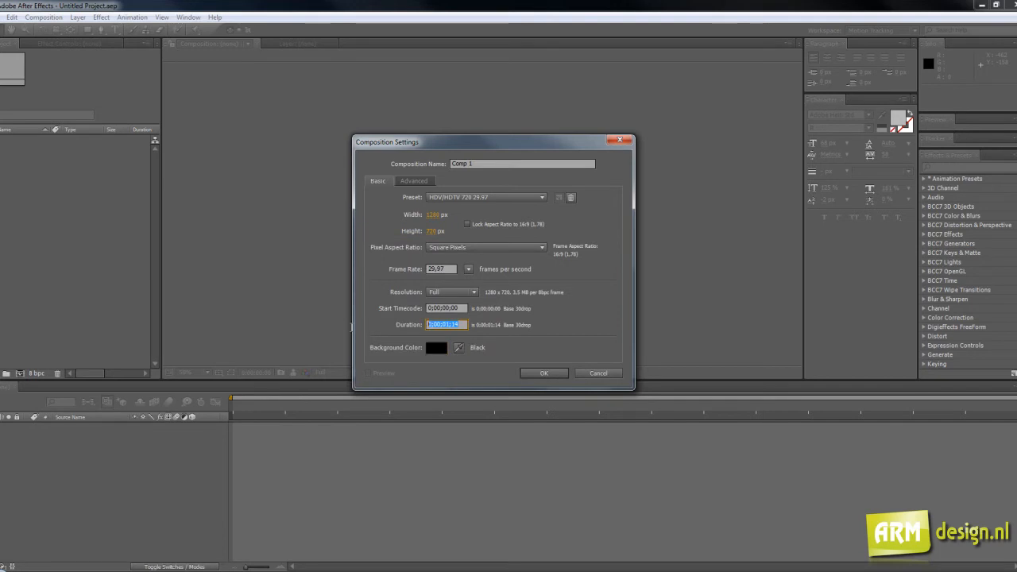
click(461, 197)
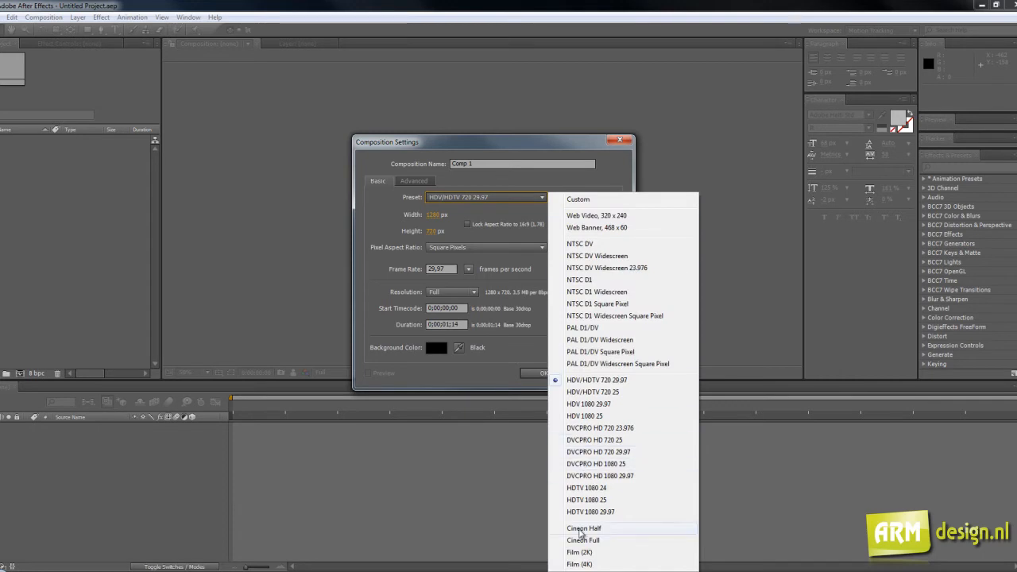
click(532, 372)
click(534, 372)
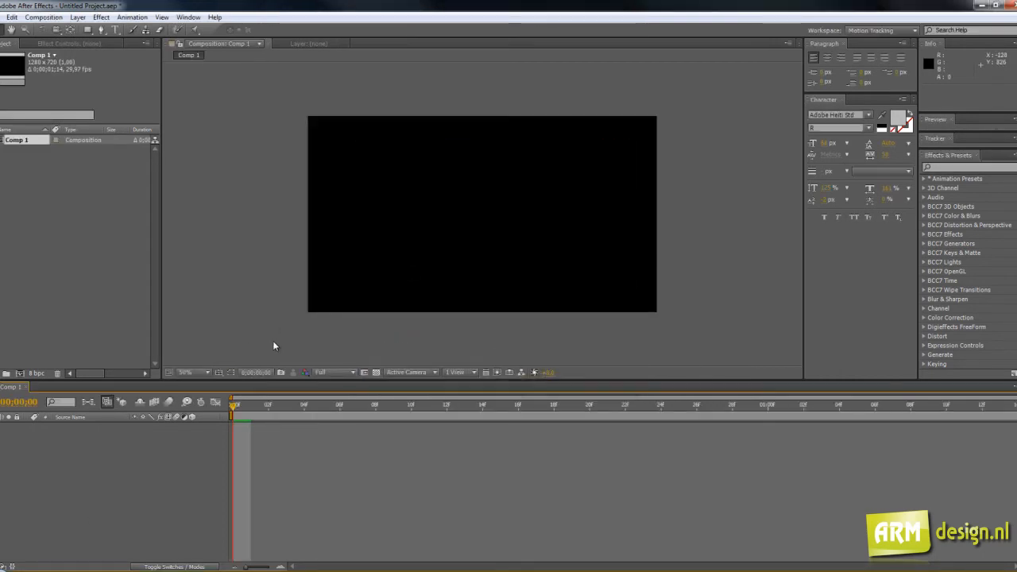
Add the text "ARMsoft" to the composition and move it to about the centre of the frame.
click(115, 31)
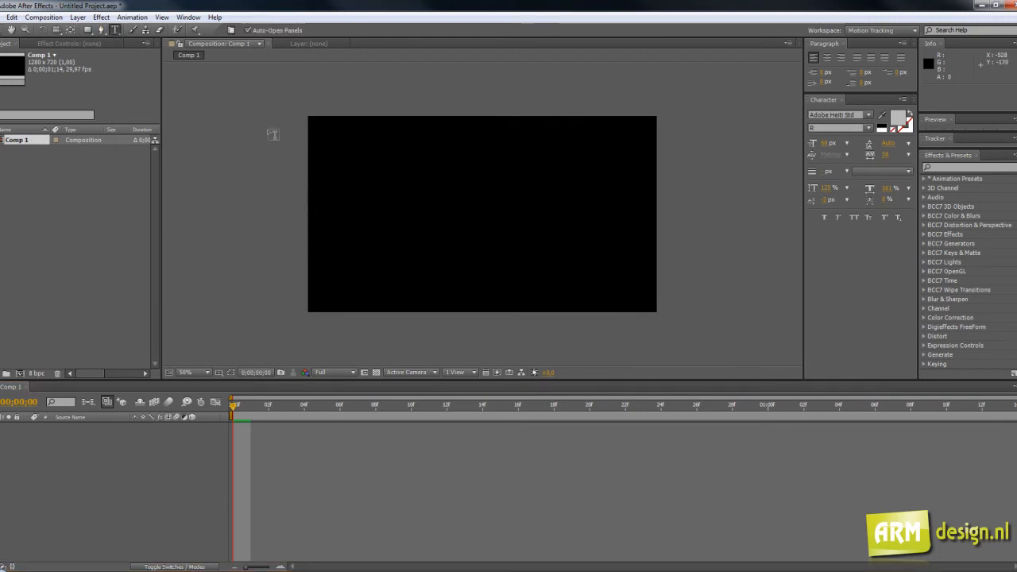
click(412, 206)
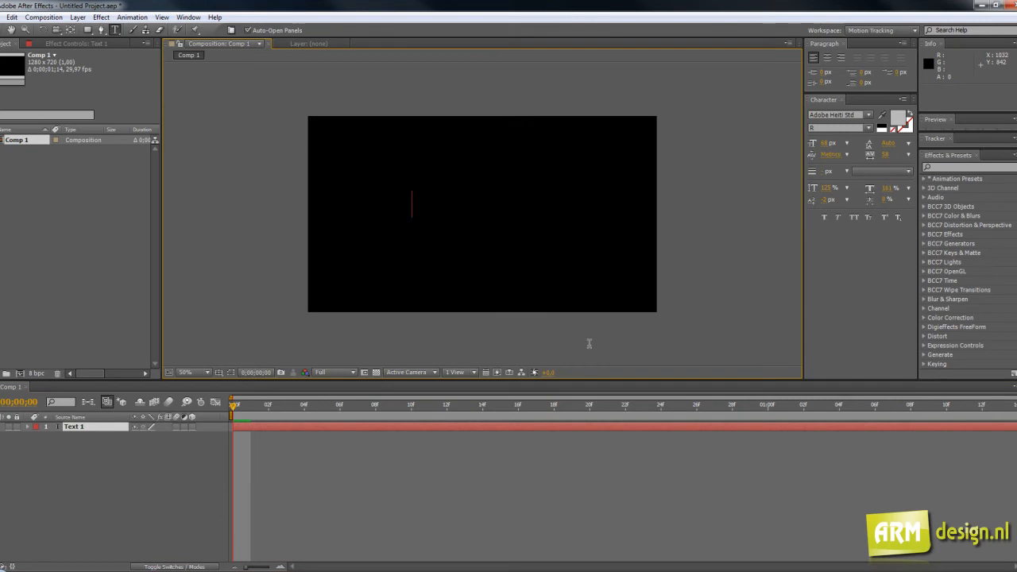
text(ARMs)
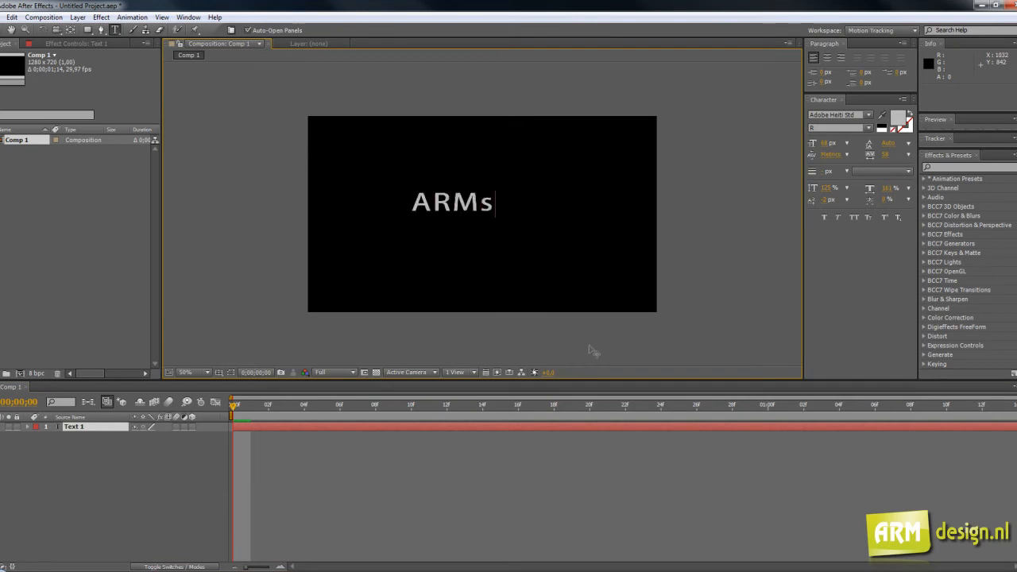
text(oft)
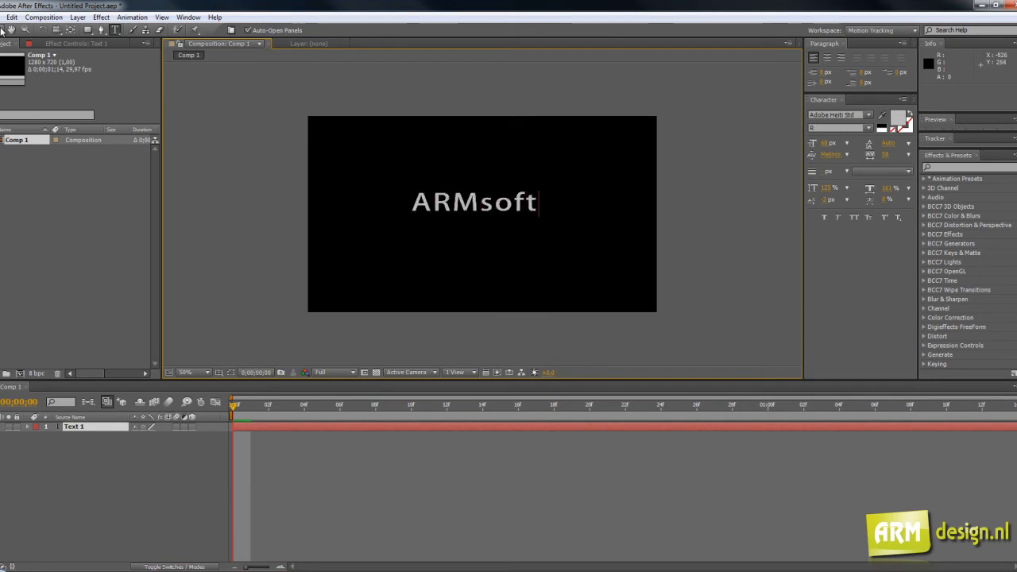
click(11, 29)
drag(456, 207, 467, 222)
Create a black 1280 x 720 solid and place it beneath the ARMsoft text layer.
right_click(161, 448)
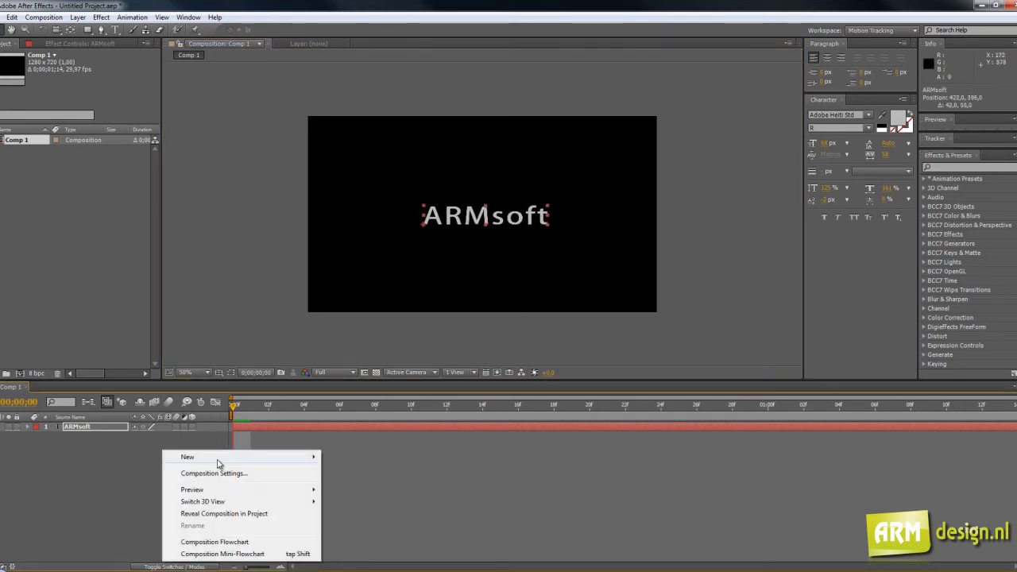
mouse_move(191, 457)
click(370, 485)
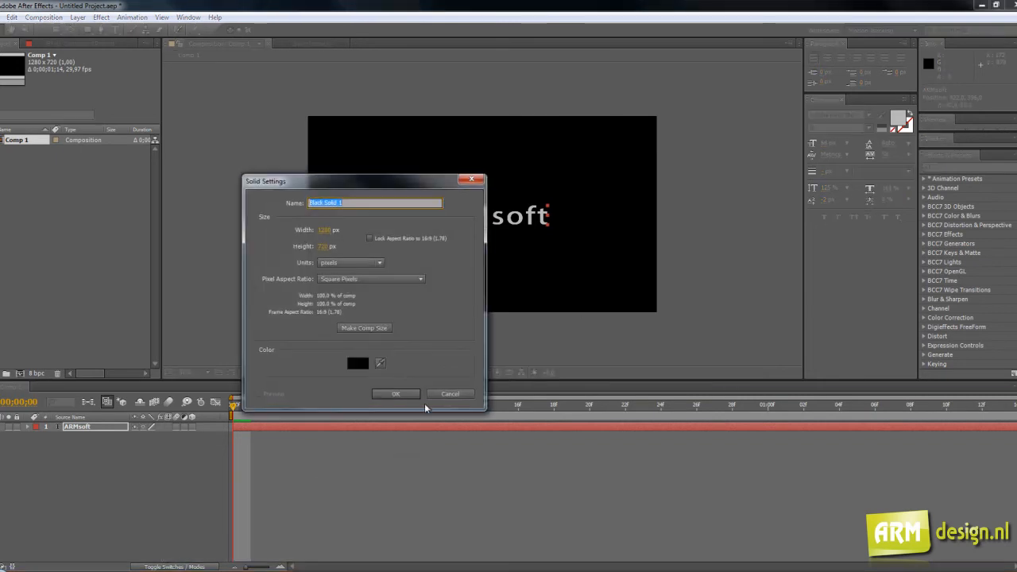
click(405, 394)
drag(102, 428, 102, 440)
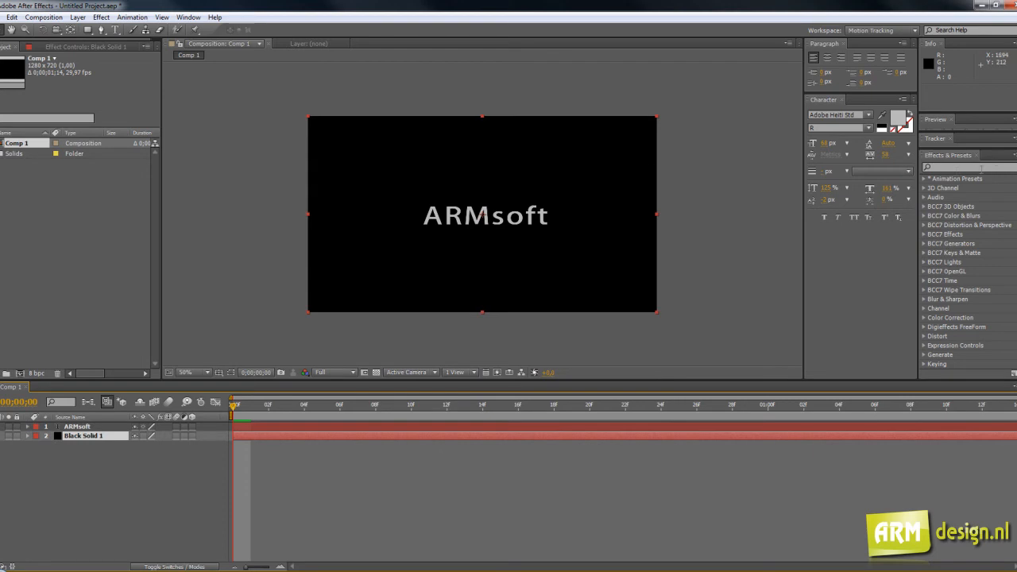
Find the Fractal Noise effect and apply it to the black solid.
click(979, 168)
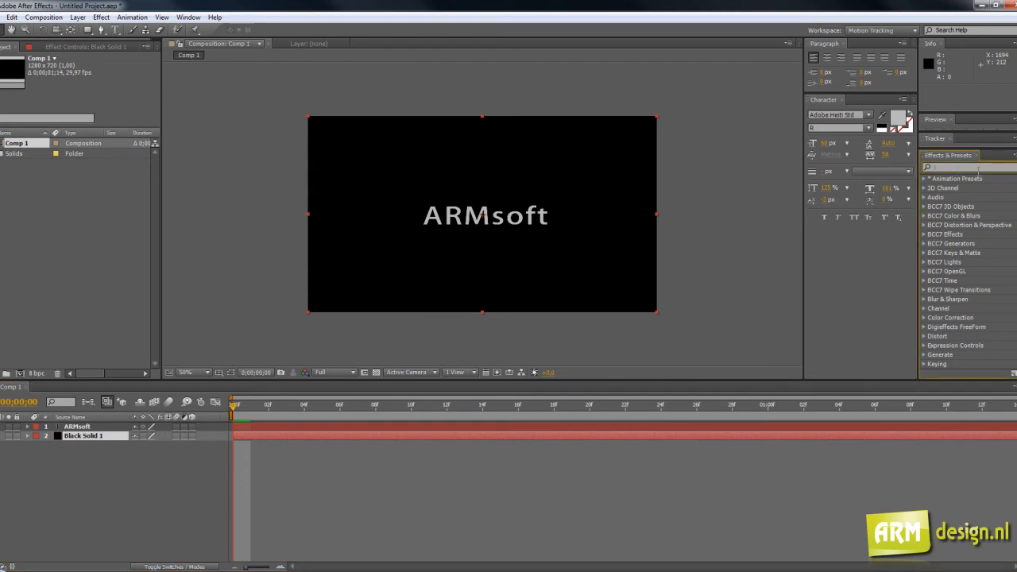
text(fractal)
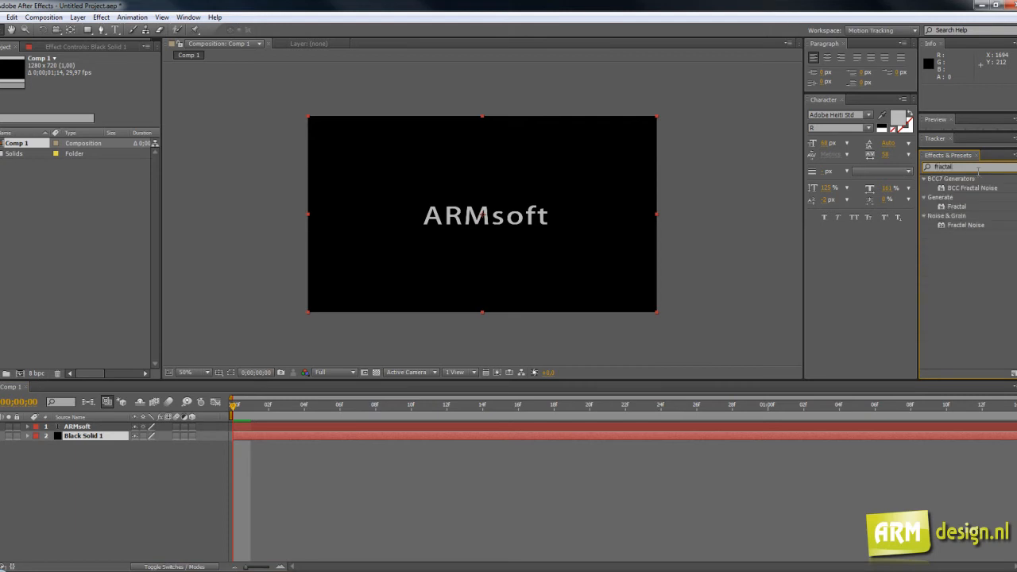
drag(958, 230, 613, 294)
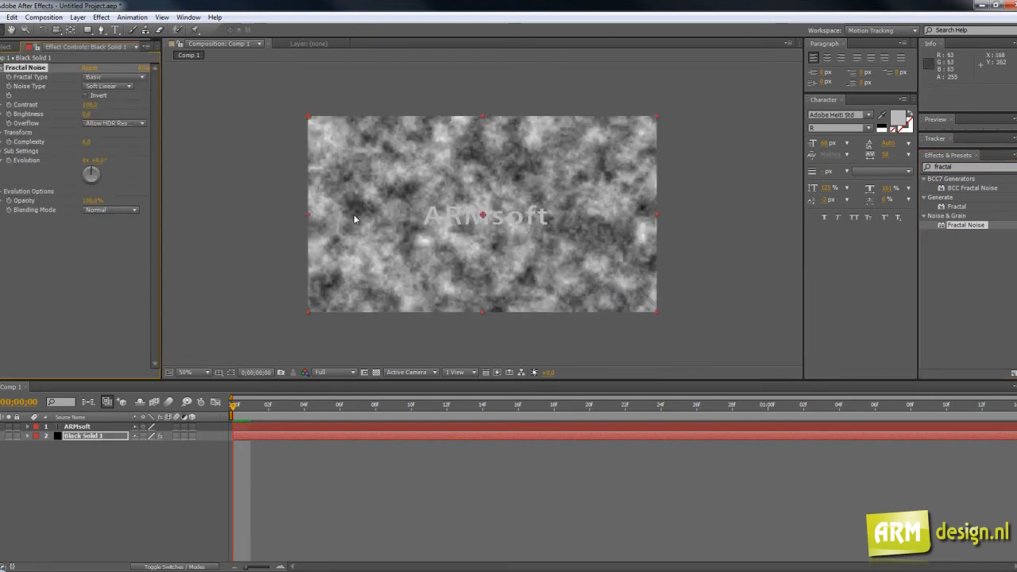
Try the Cloudy, Terrain, Subscale and Small Bumps fractal types for the Fractal Noise on the solid.
click(122, 88)
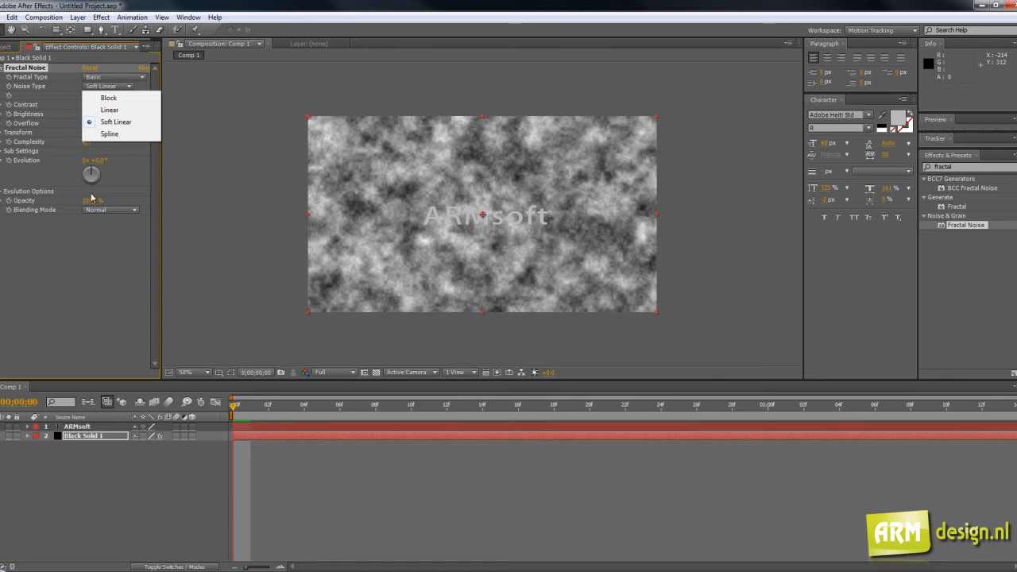
click(105, 268)
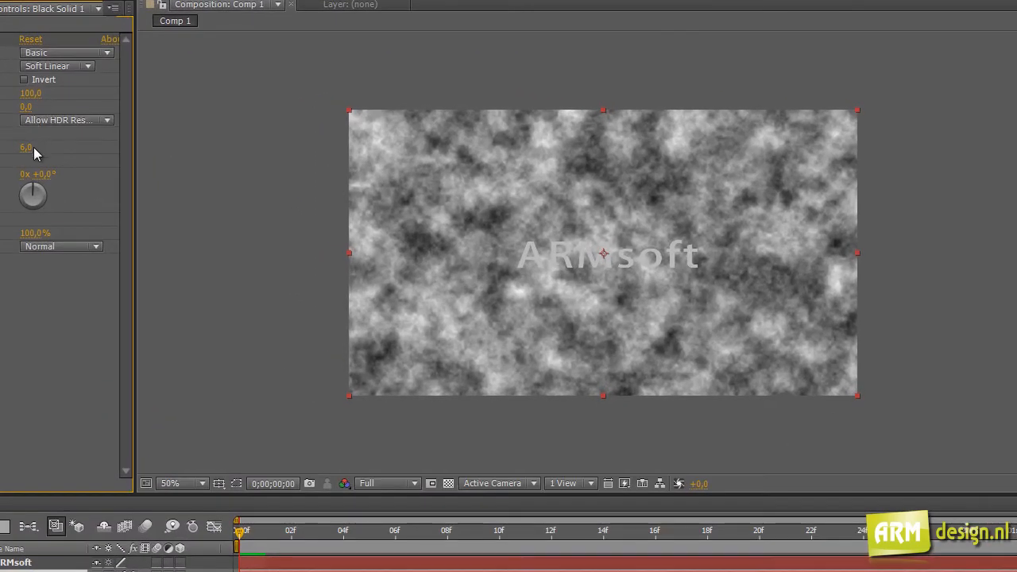
click(72, 54)
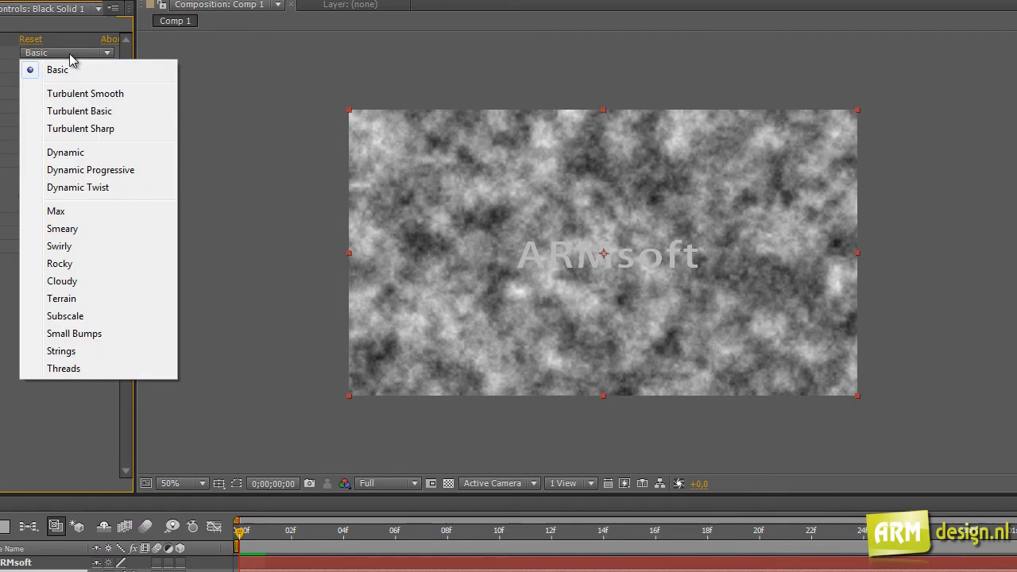
click(77, 282)
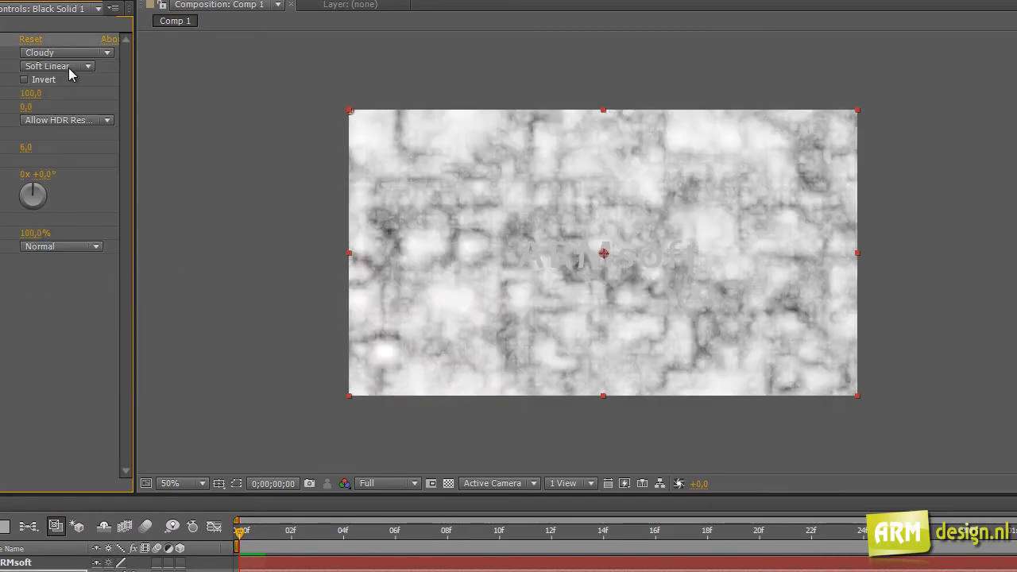
click(56, 57)
click(92, 299)
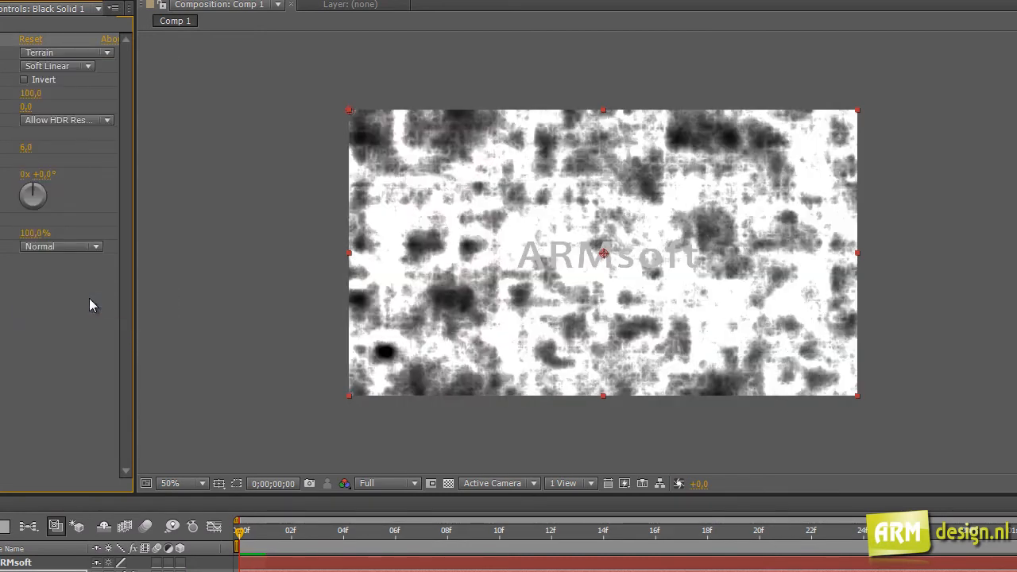
click(80, 58)
click(91, 316)
click(52, 53)
click(97, 333)
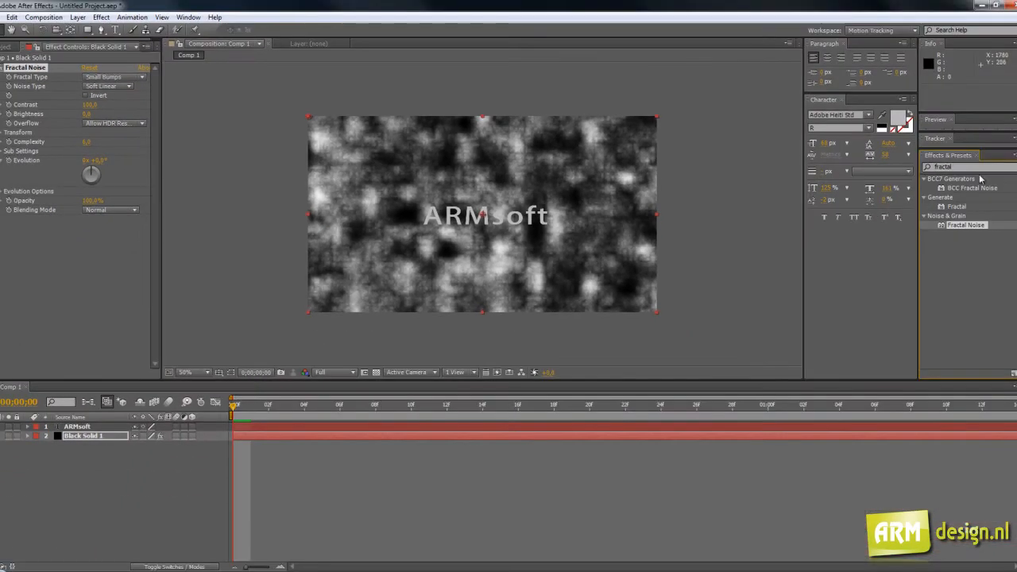
Find the Colorama effect and apply it to the black solid.
drag(967, 166, 858, 174)
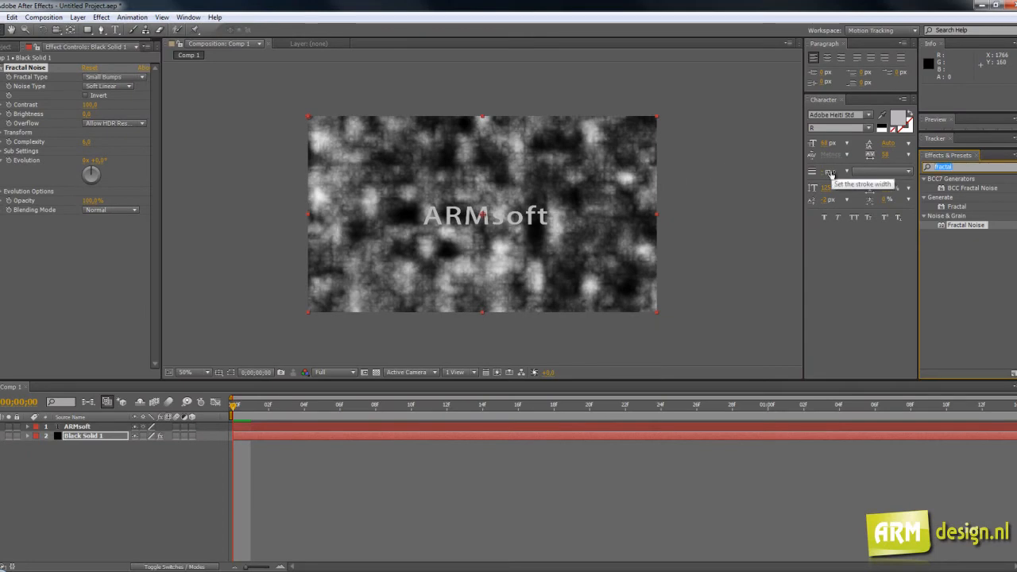
text(colorama)
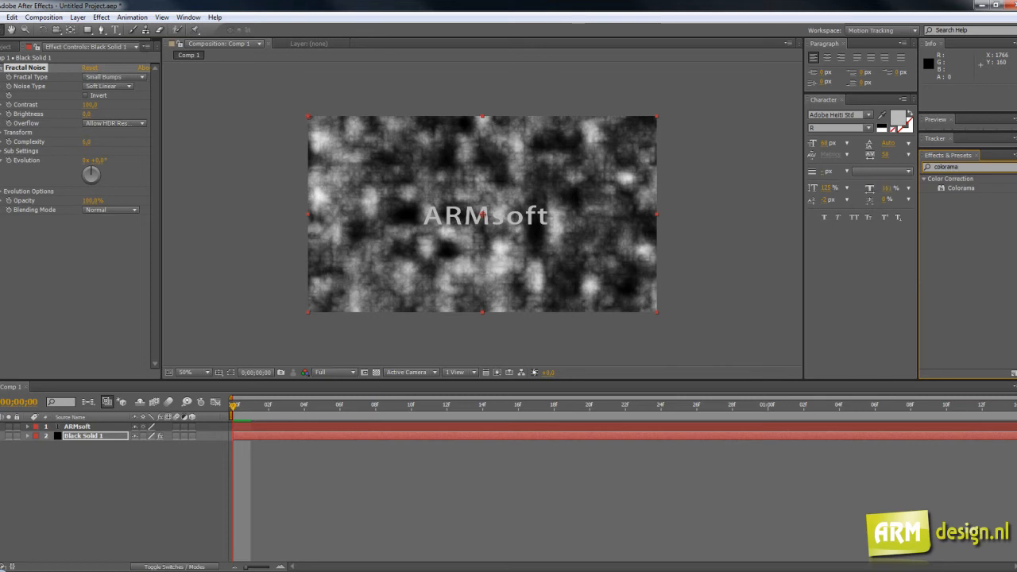
drag(957, 191, 612, 274)
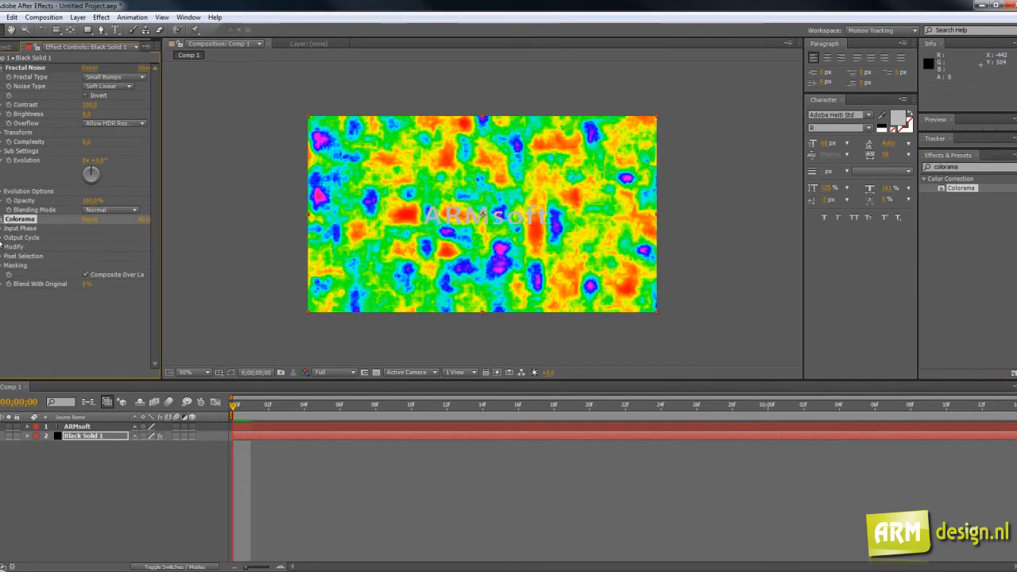
Set Colorama's output cycle to the Fire preset palette and collapse the effect's settings.
click(2, 236)
click(95, 234)
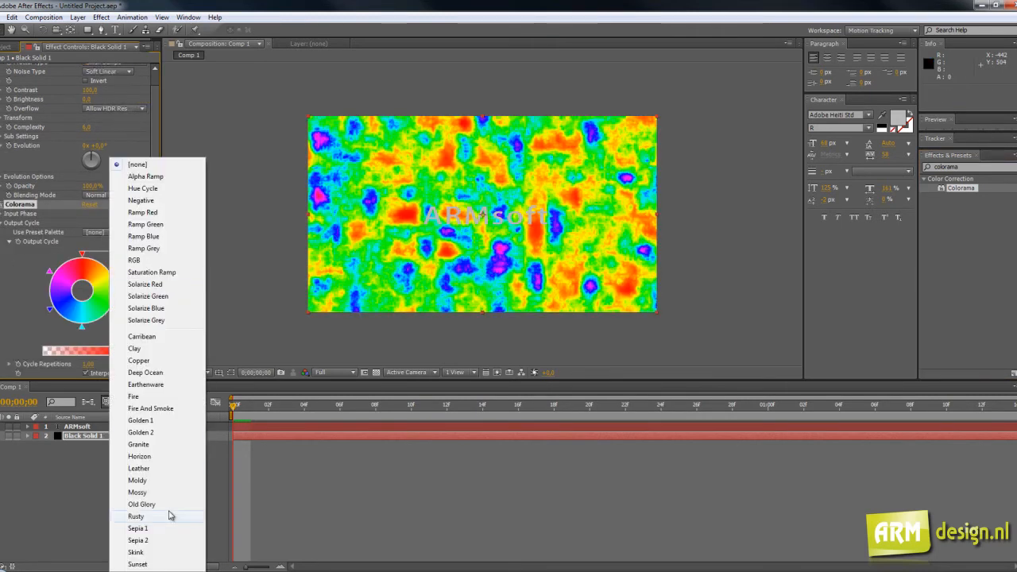
click(151, 397)
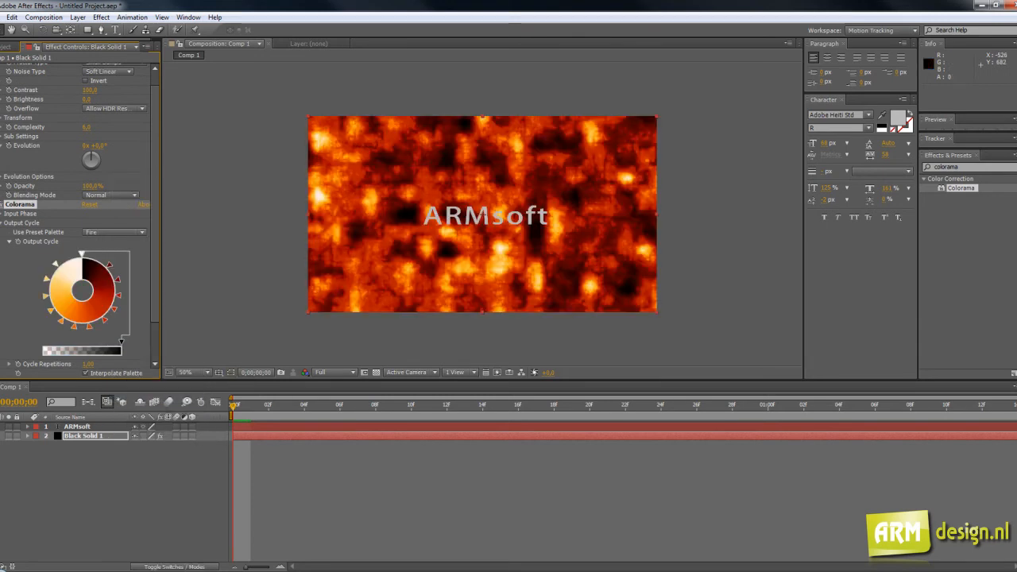
click(141, 306)
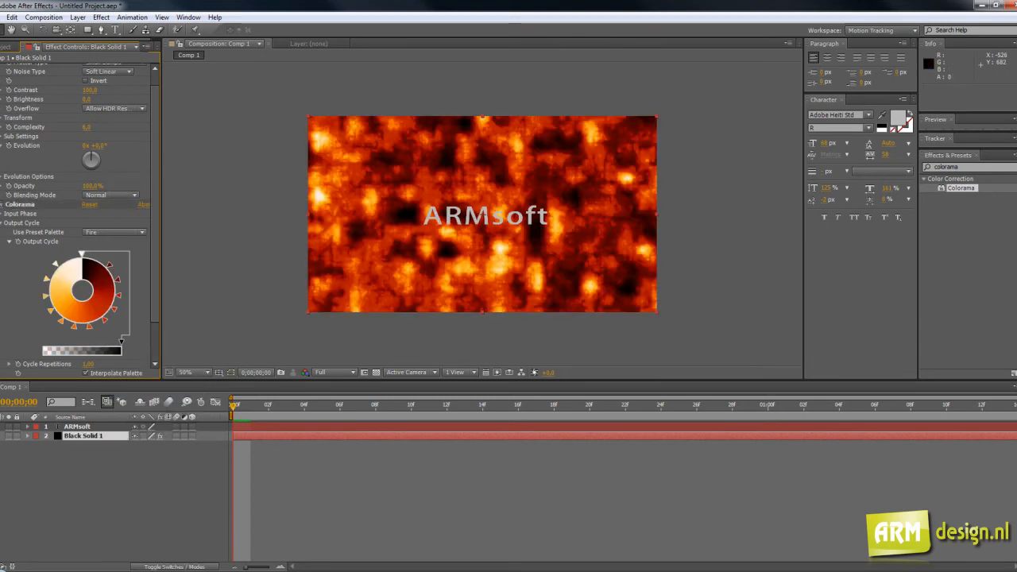
click(1, 204)
click(20, 220)
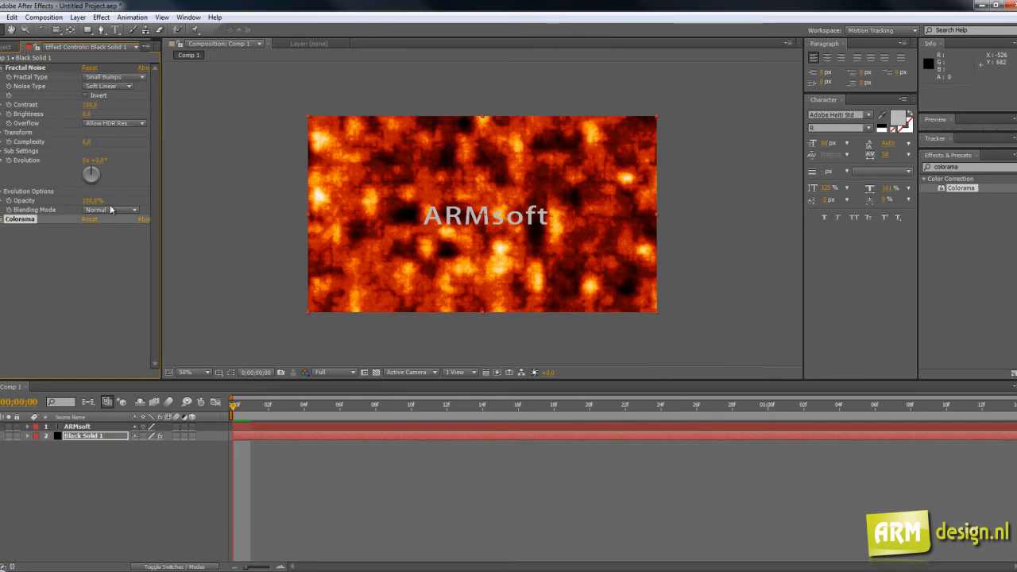
Try the Subscale, Cloudy and Strings fractal types under the fire colouring.
click(114, 78)
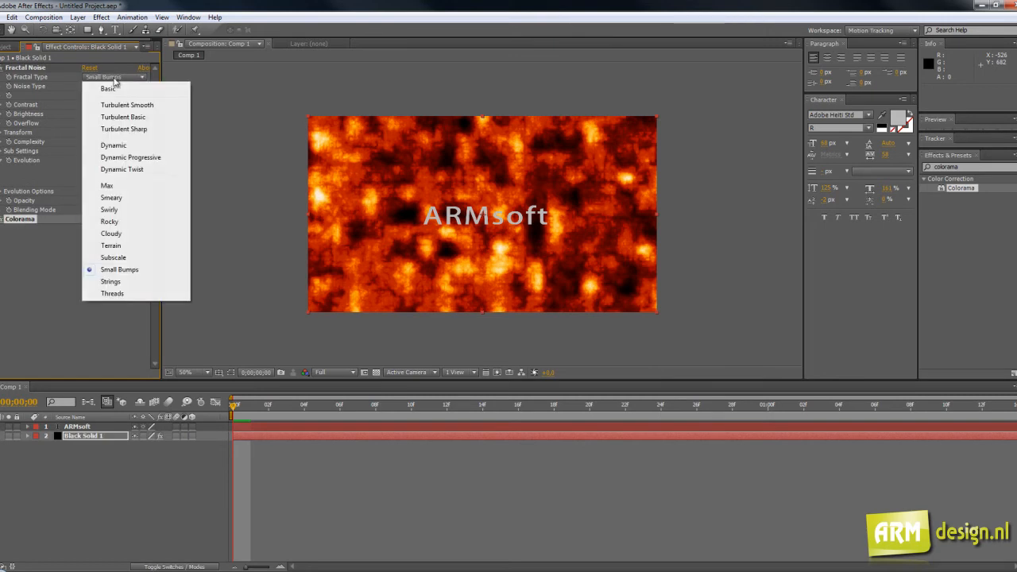
click(131, 258)
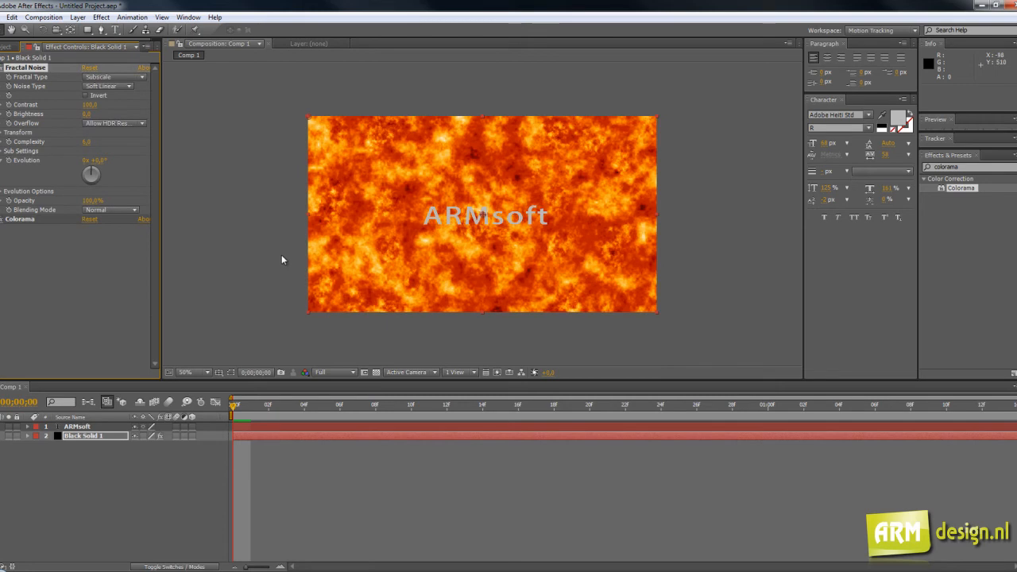
click(125, 78)
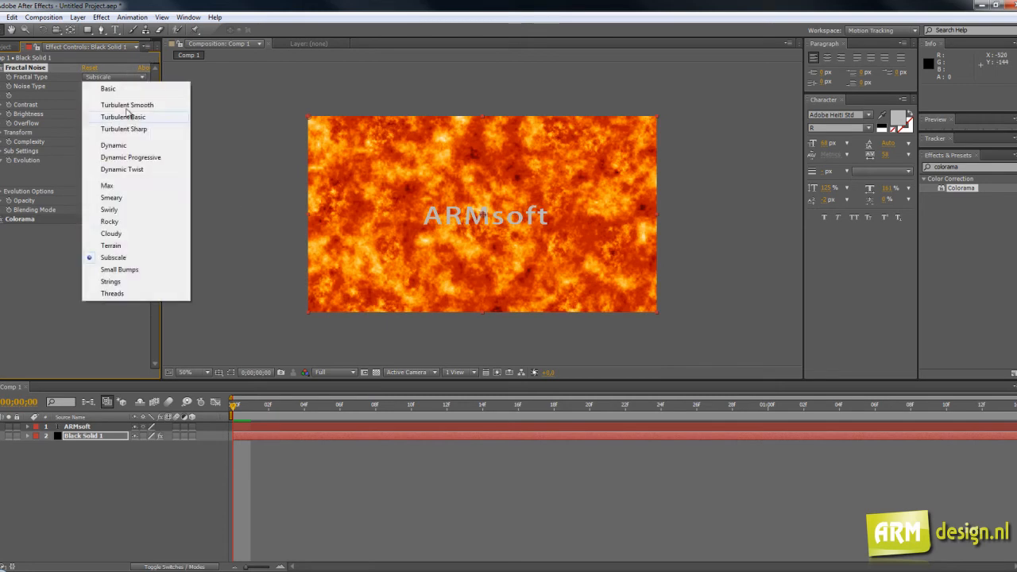
click(111, 233)
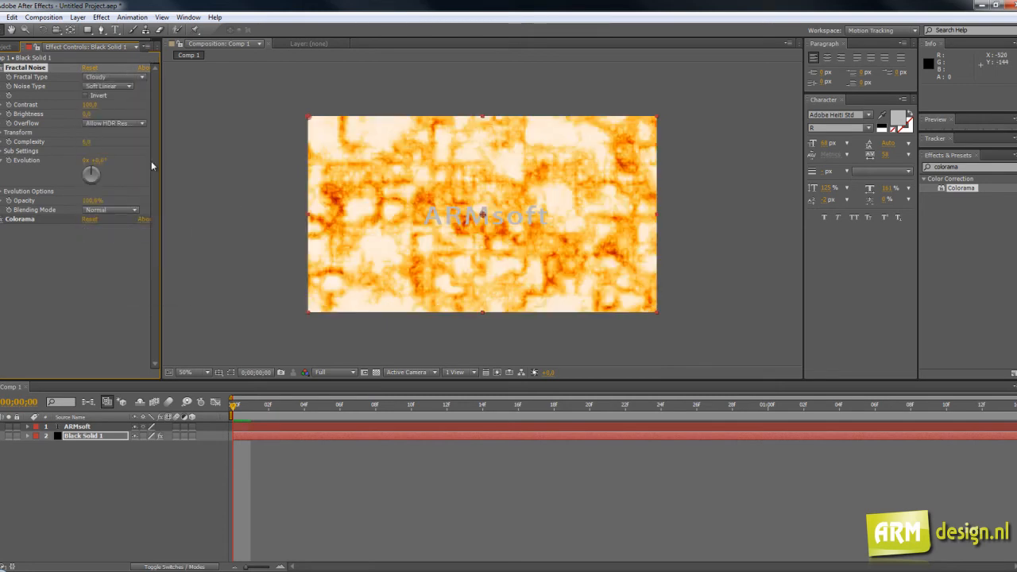
click(117, 81)
click(108, 78)
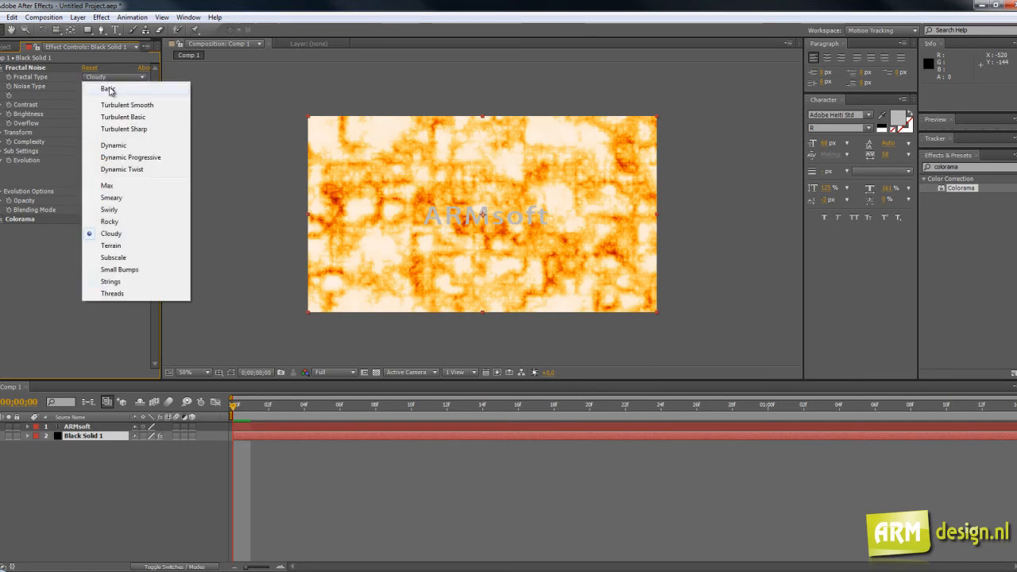
click(123, 284)
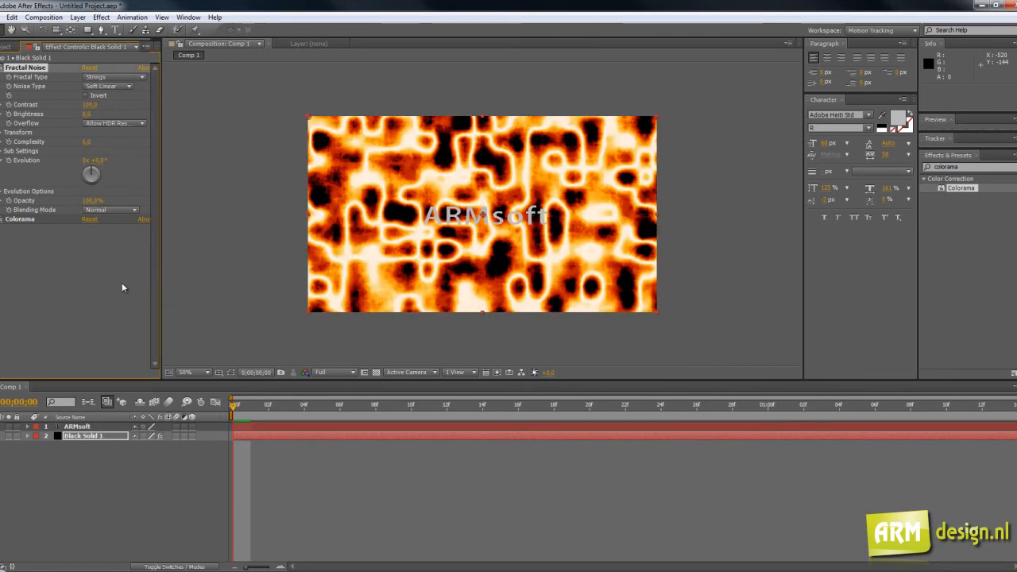
Set the Fractal Noise fractal type to Swirly, keeping the Soft Linear noise type.
click(107, 87)
click(116, 77)
click(123, 211)
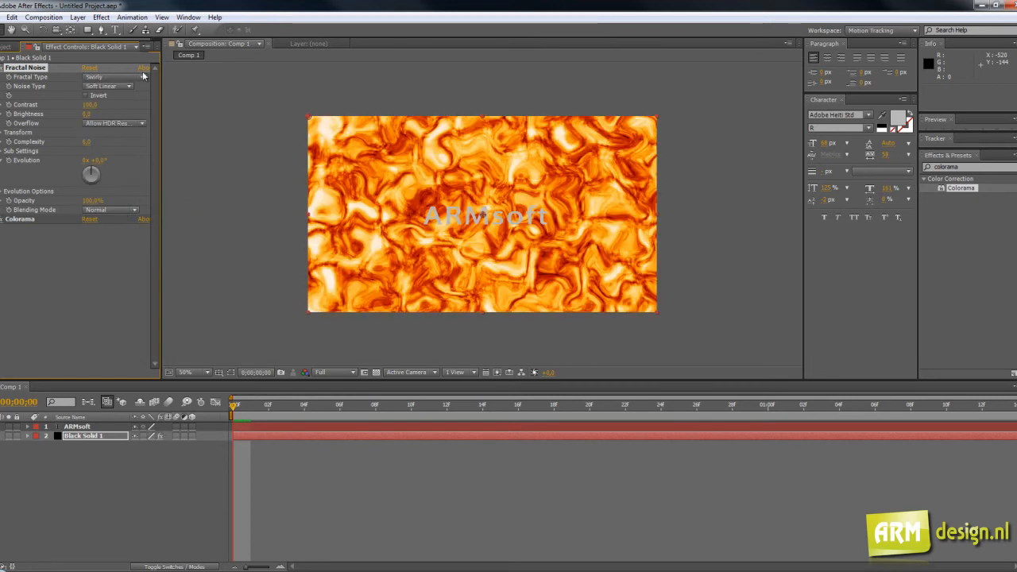
Set the Fractal Noise fractal type to Dynamic Twist after trying Smeary, and its complexity to 6.2.
click(125, 81)
click(129, 194)
click(115, 79)
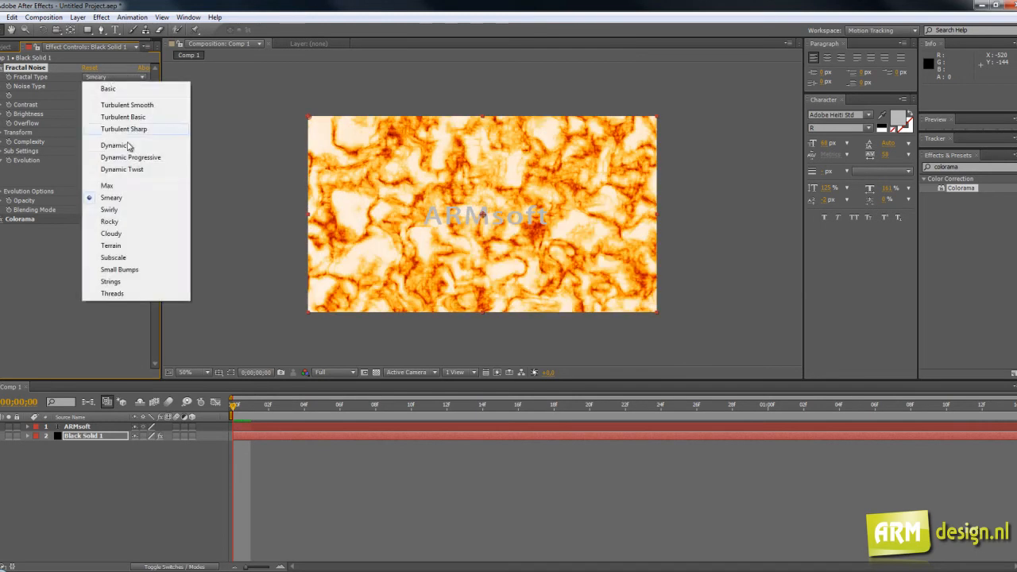
click(131, 170)
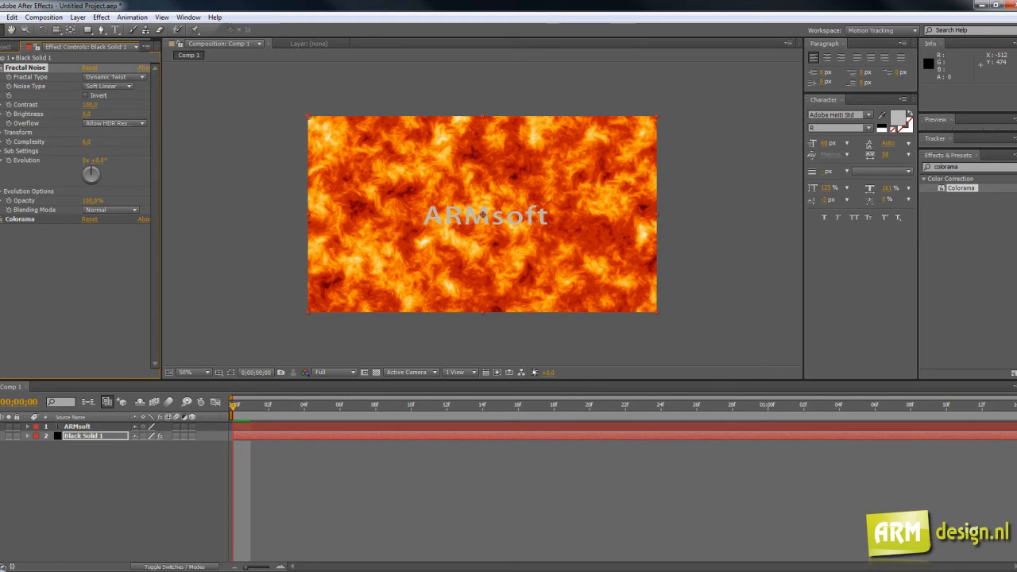
scroll(361, 204, up, 1)
scroll(362, 204, down, 1)
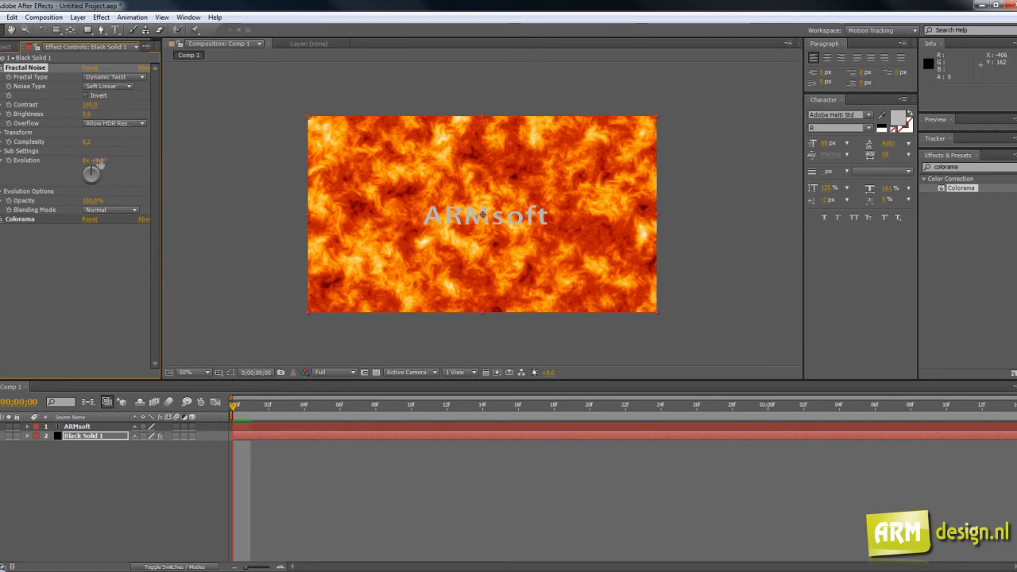
Try a different Evolution angle for the fire noise and undo the change.
drag(90, 174, 36, 176)
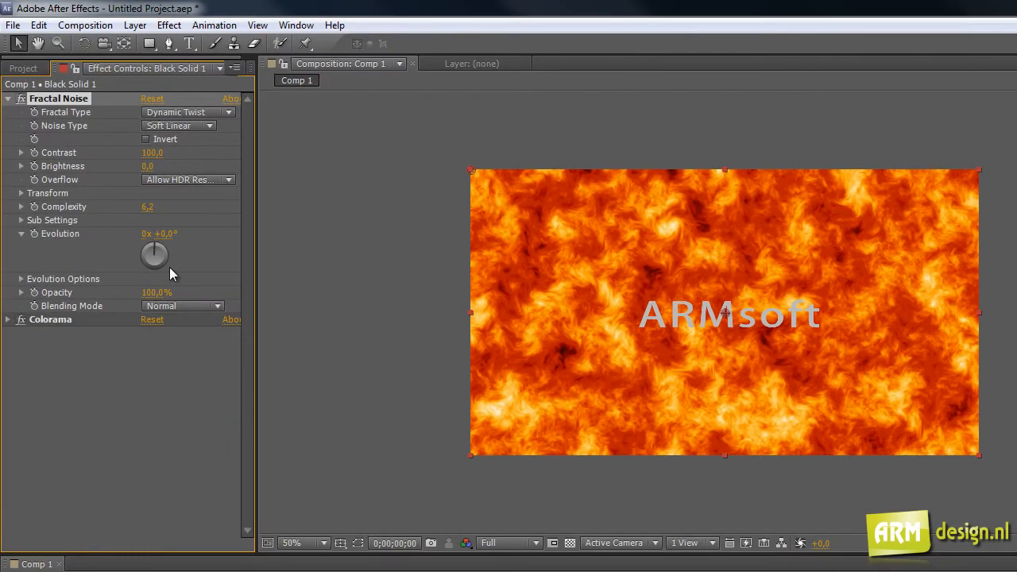
key(ctrl+z)
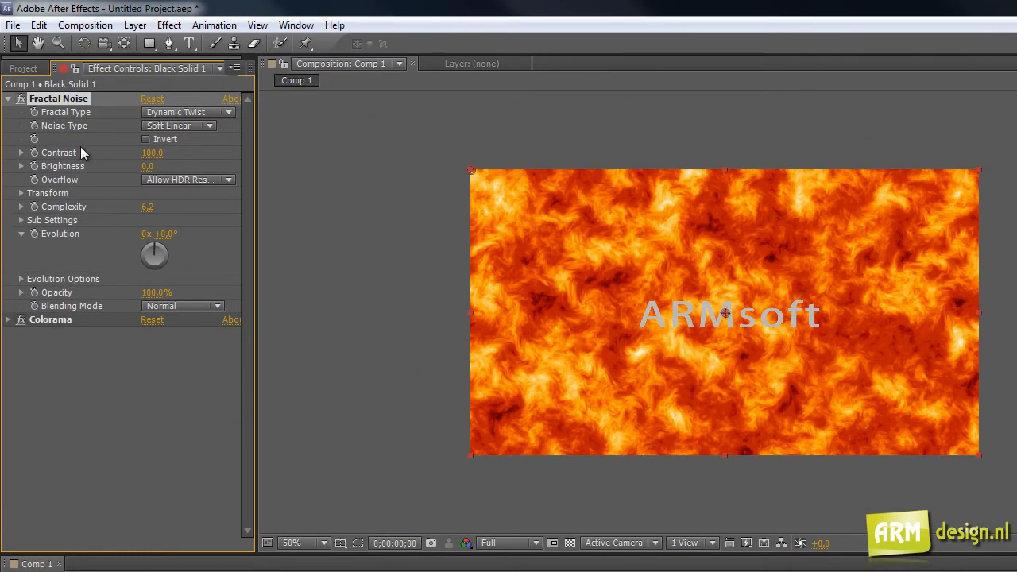
Rotate the fractal noise by 6° and set its brightness to -13.7.
click(21, 194)
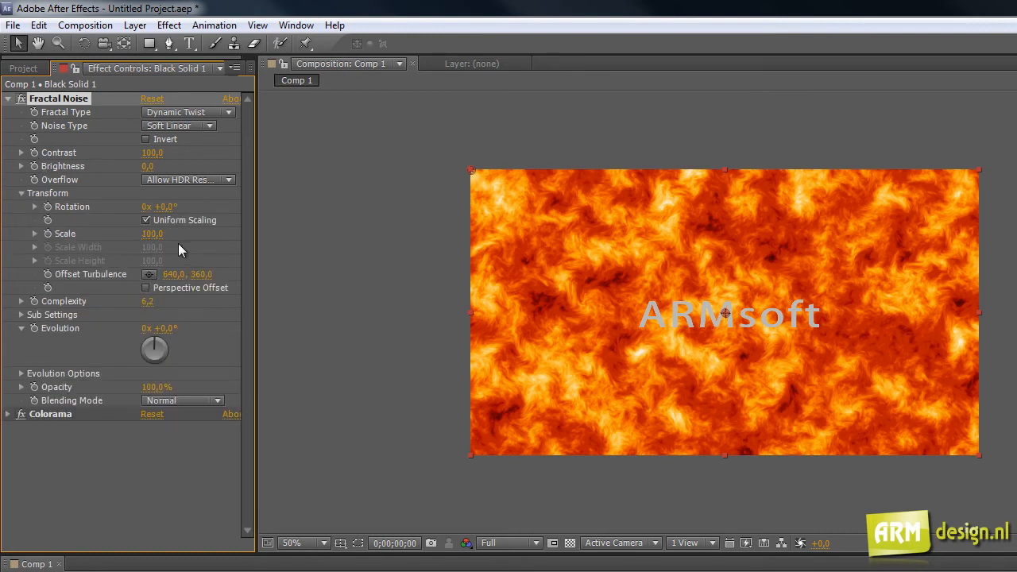
drag(163, 206, 160, 278)
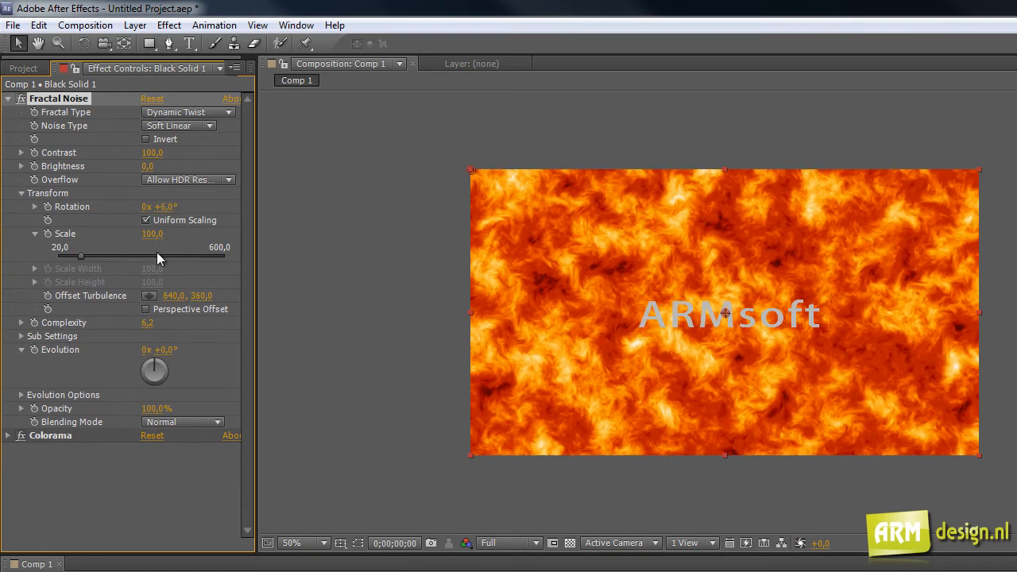
click(21, 166)
drag(146, 188, 123, 190)
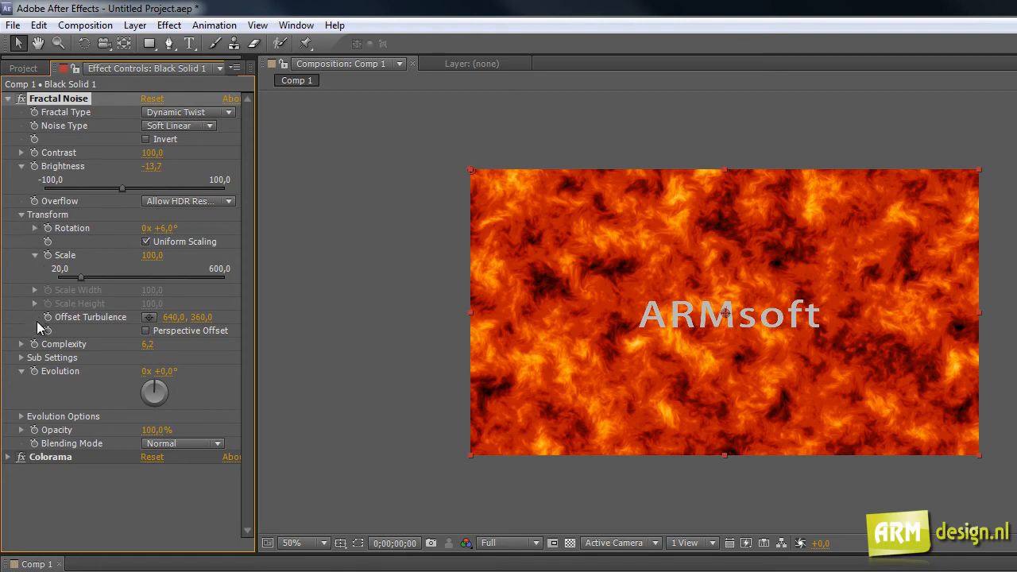
Turn off uniform scaling for the noise and set its scale width to 301.7 and scale height to 536.5.
click(182, 243)
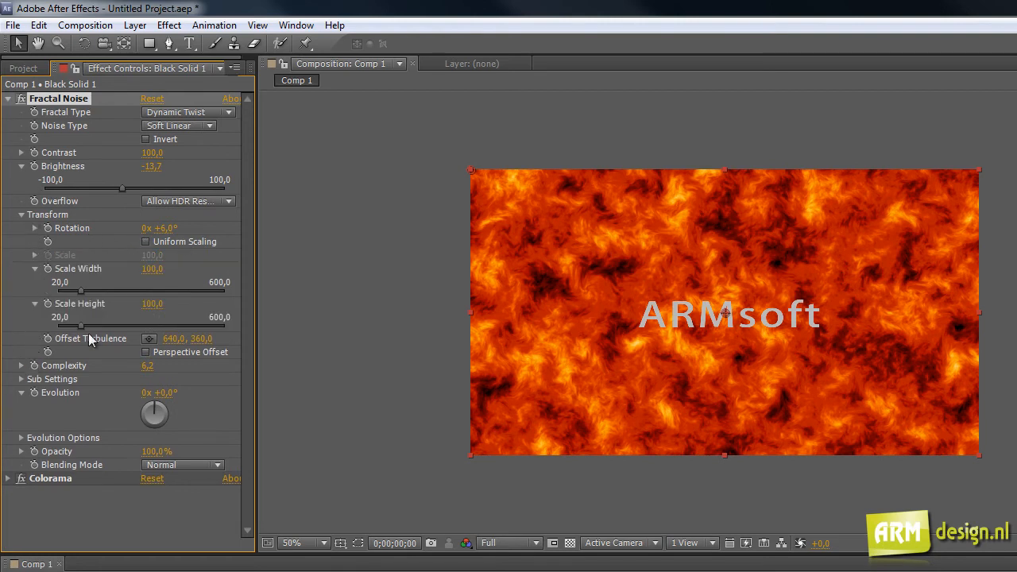
drag(98, 325, 209, 332)
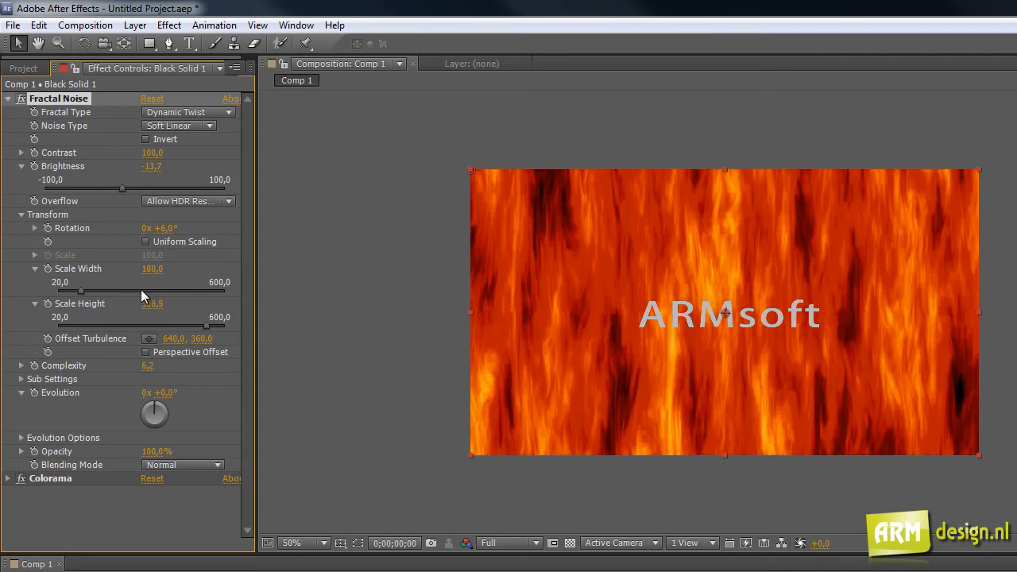
drag(98, 291, 132, 293)
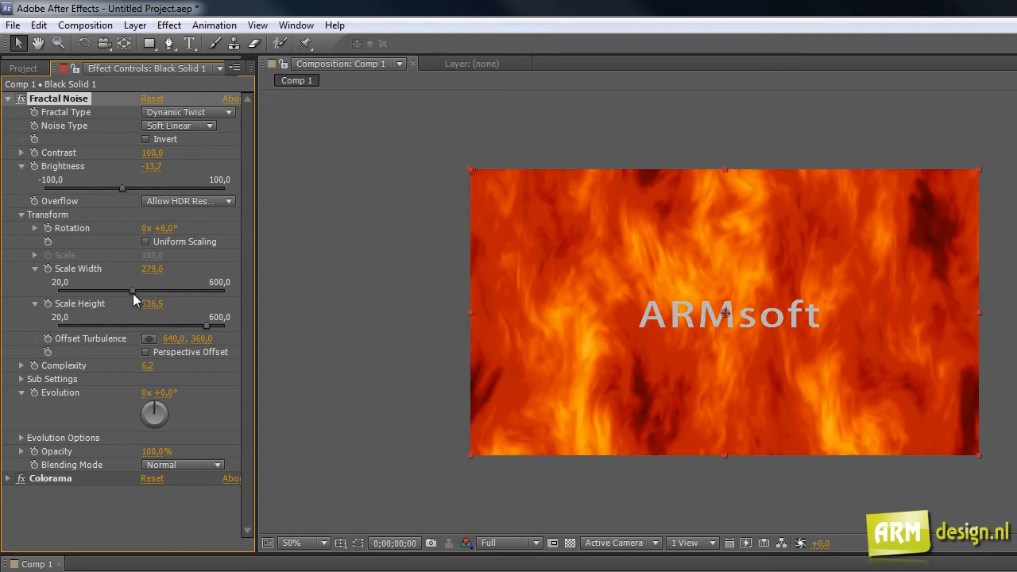
Test how the stretched flames move by changing Evolution, and undo the change.
drag(154, 431, 170, 405)
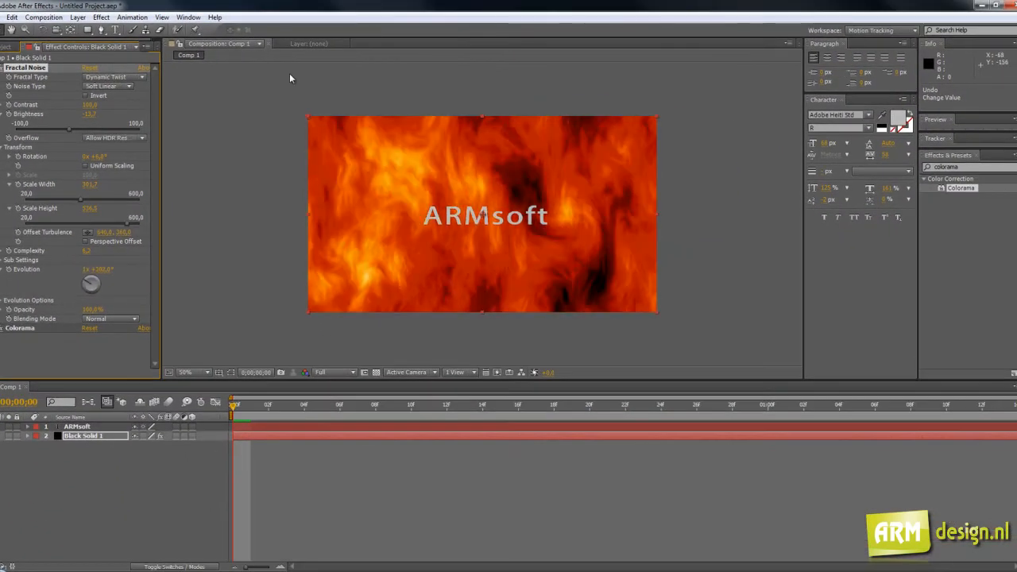
key(ctrl+z)
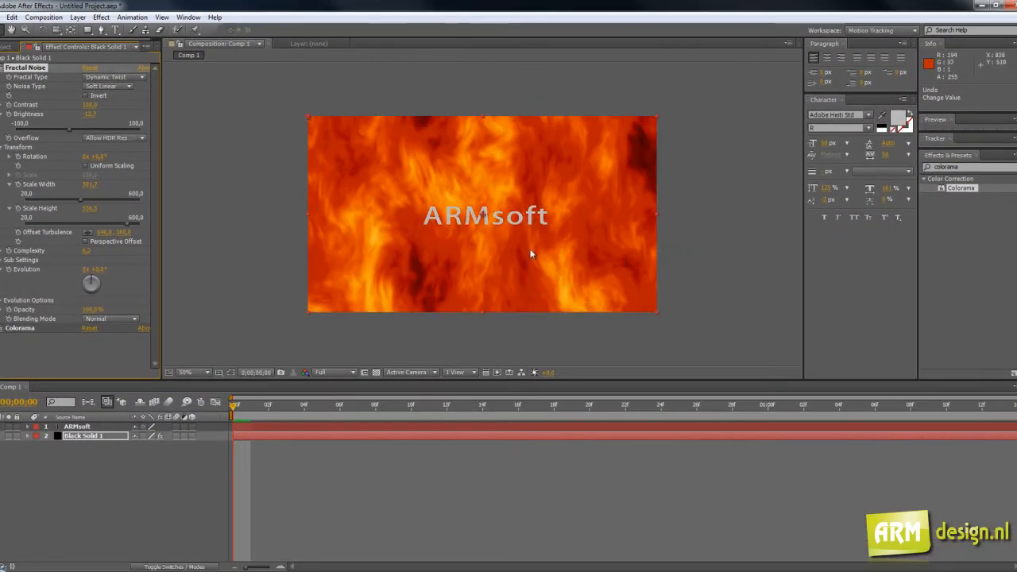
Apply the Stylize Glow effect to the ARMsoft text, with glow radius about 33 and threshold about 62%.
click(497, 220)
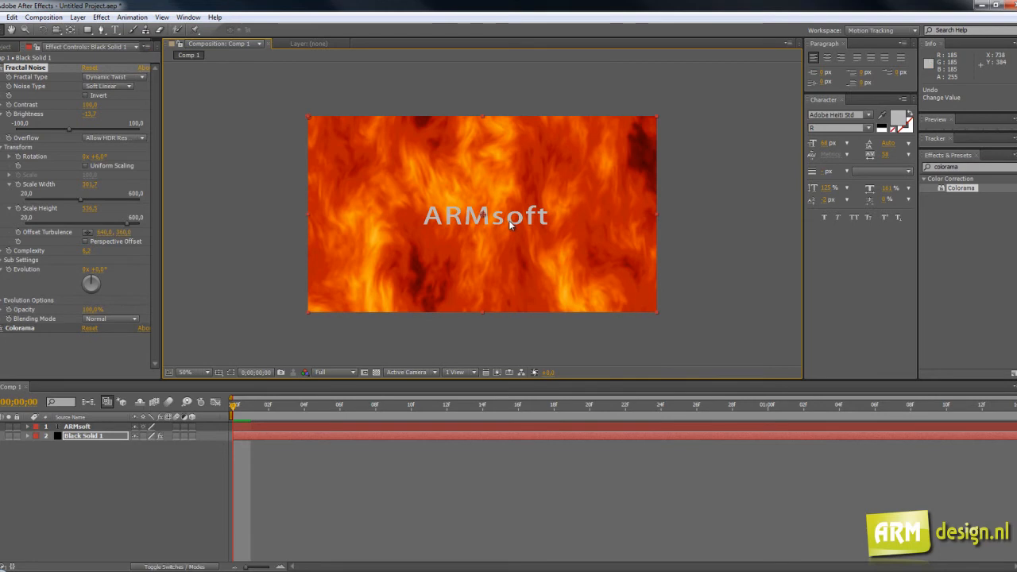
click(86, 427)
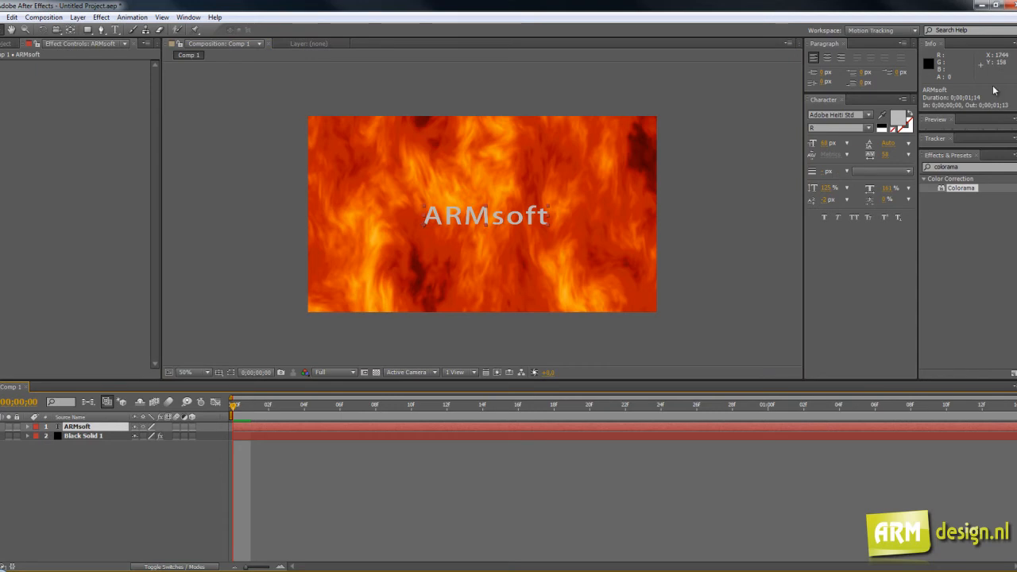
click(975, 167)
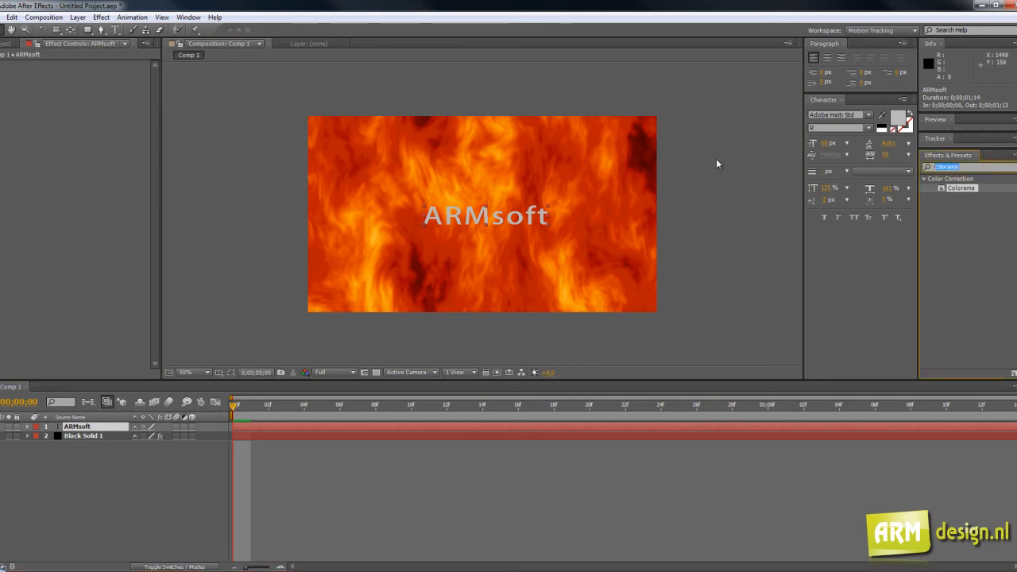
text(glow)
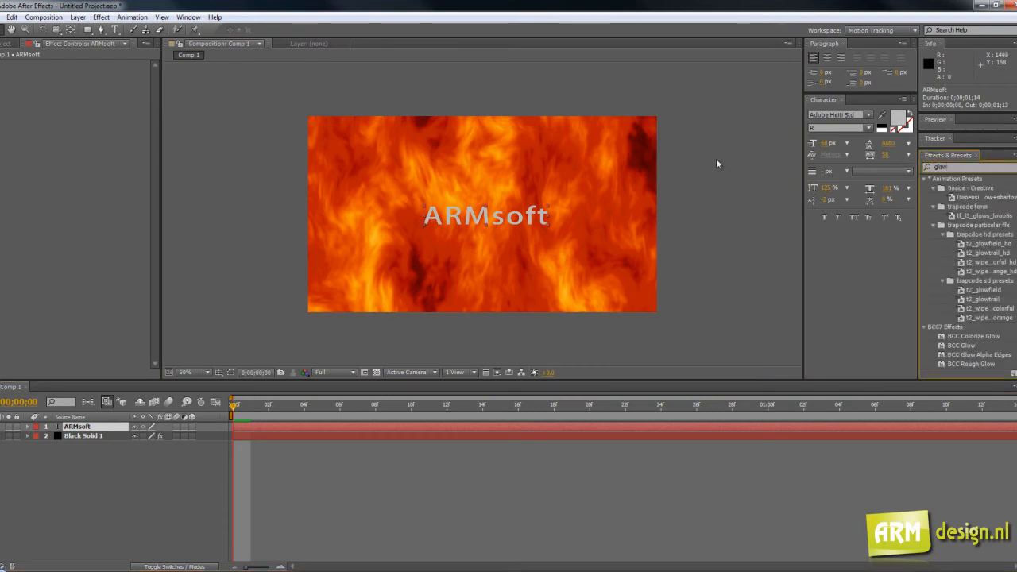
click(961, 346)
scroll(981, 357, down, 2)
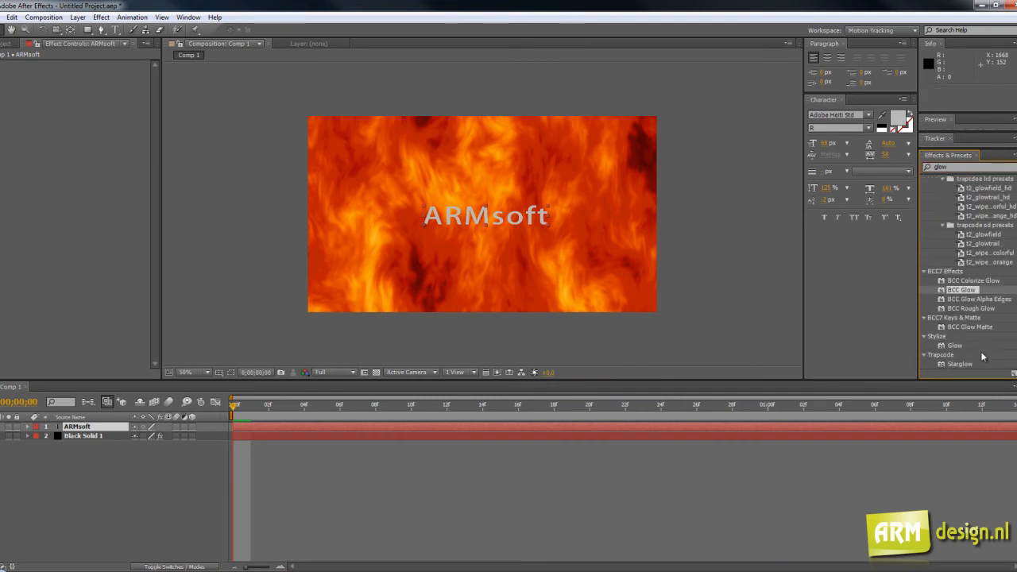
drag(951, 344, 515, 219)
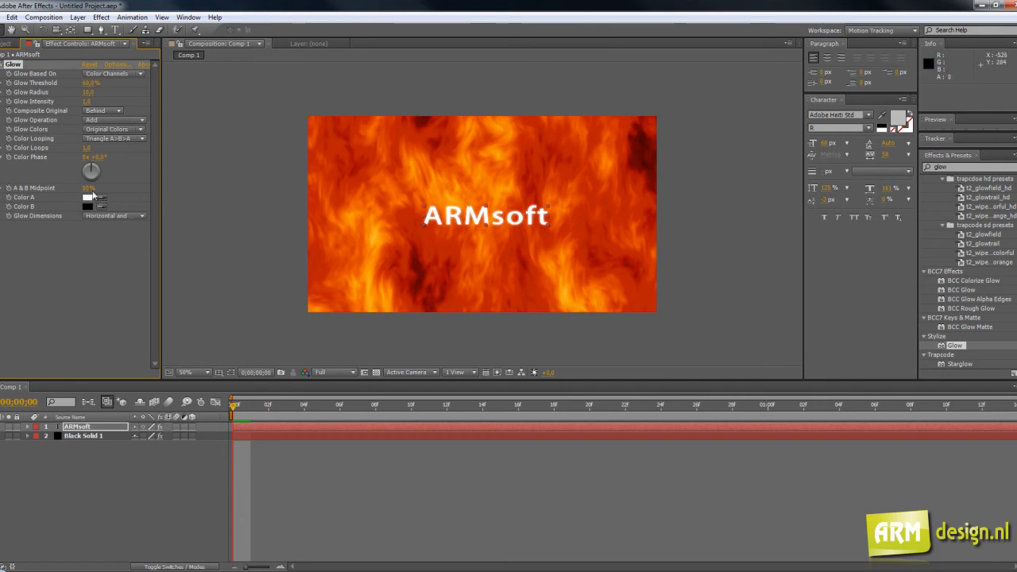
drag(88, 96, 103, 83)
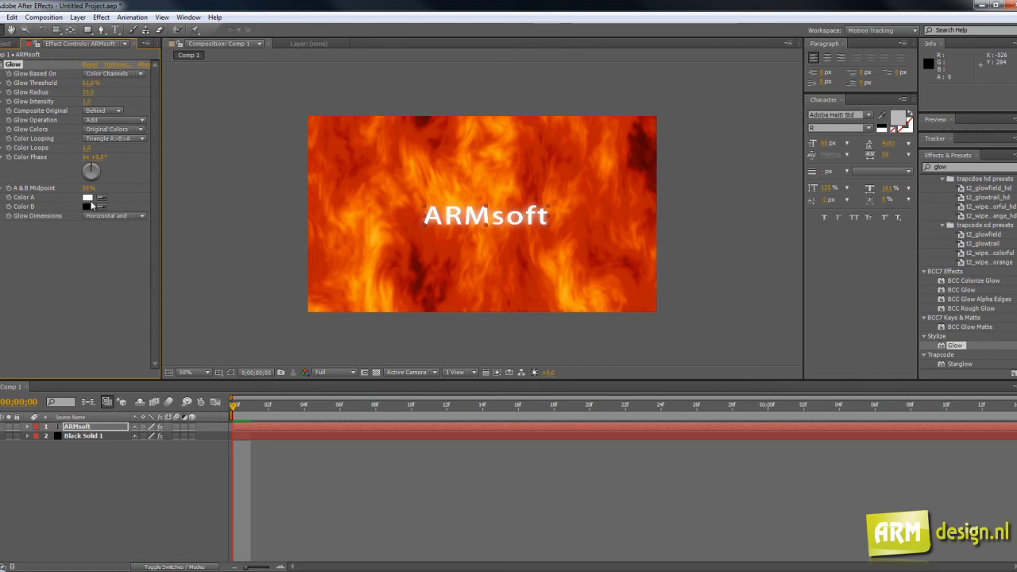
click(92, 205)
drag(384, 292, 491, 244)
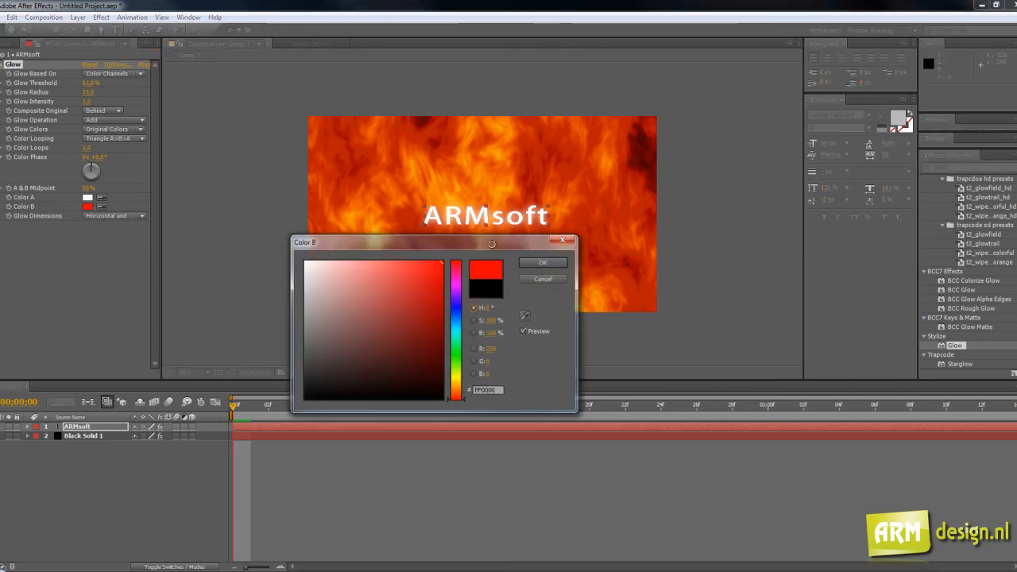
click(548, 279)
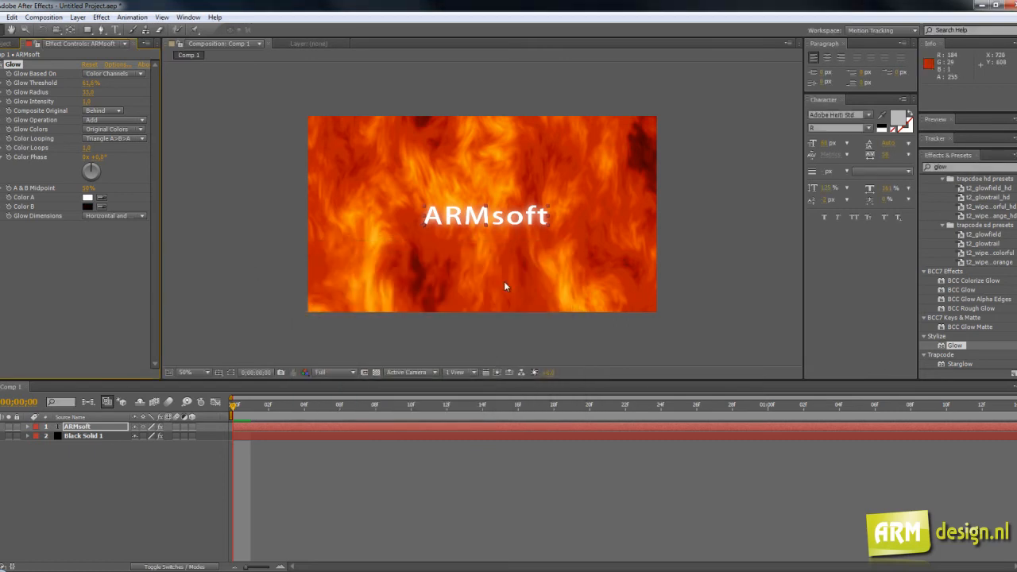
click(87, 197)
drag(408, 289, 452, 255)
click(542, 279)
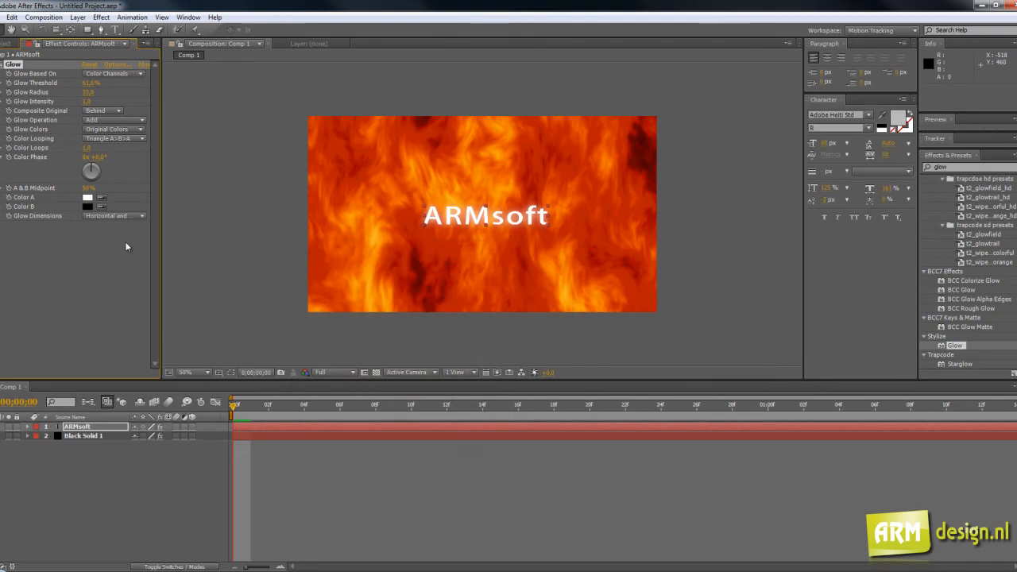
Turn the glow's Color Phase angle, inspect the glowing text close up, and fit the whole composition in view.
drag(107, 180, 112, 202)
scroll(351, 291, up, 2)
scroll(351, 292, down, 1)
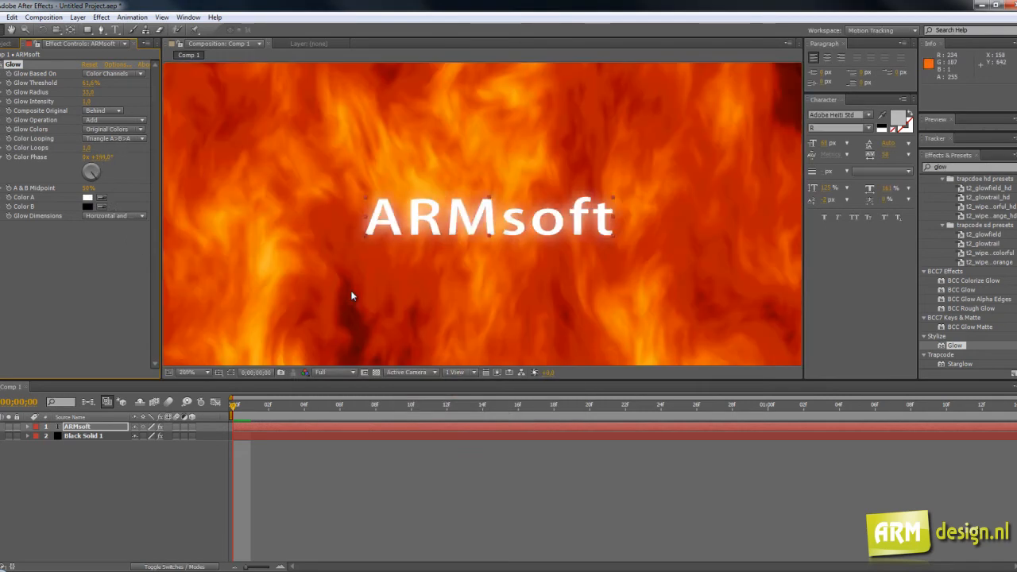
scroll(350, 290, down, 5)
key(shift+slash)
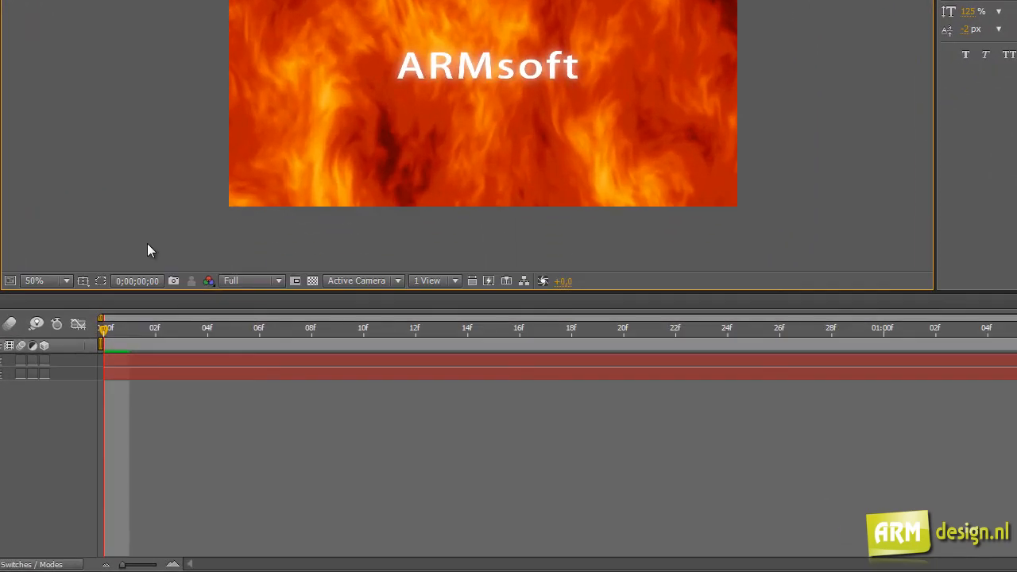
Select Black Solid 1 and extend the end of the work area to frame 4, keeping the current time at the first frame.
click(6, 374)
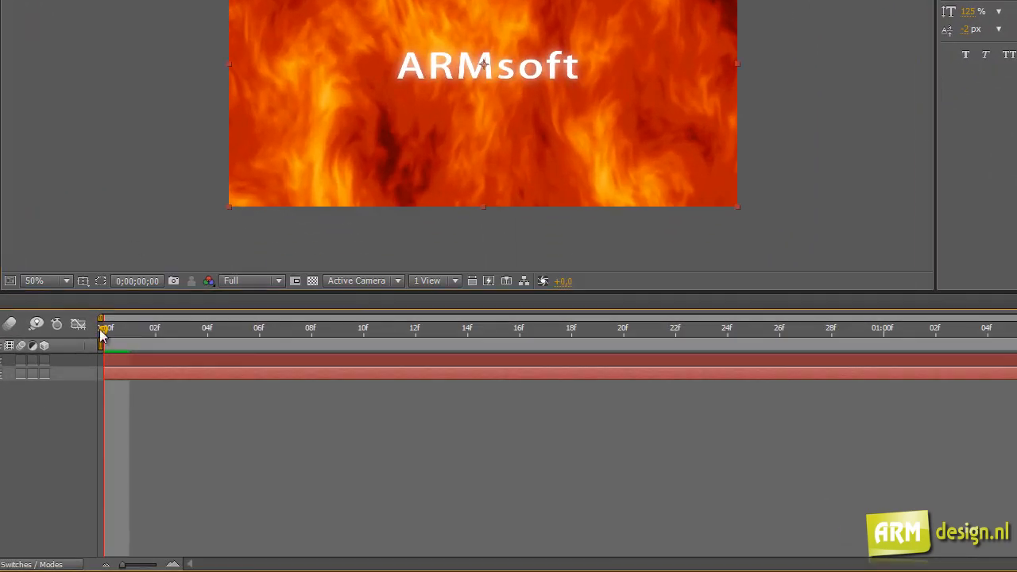
drag(106, 331, 57, 333)
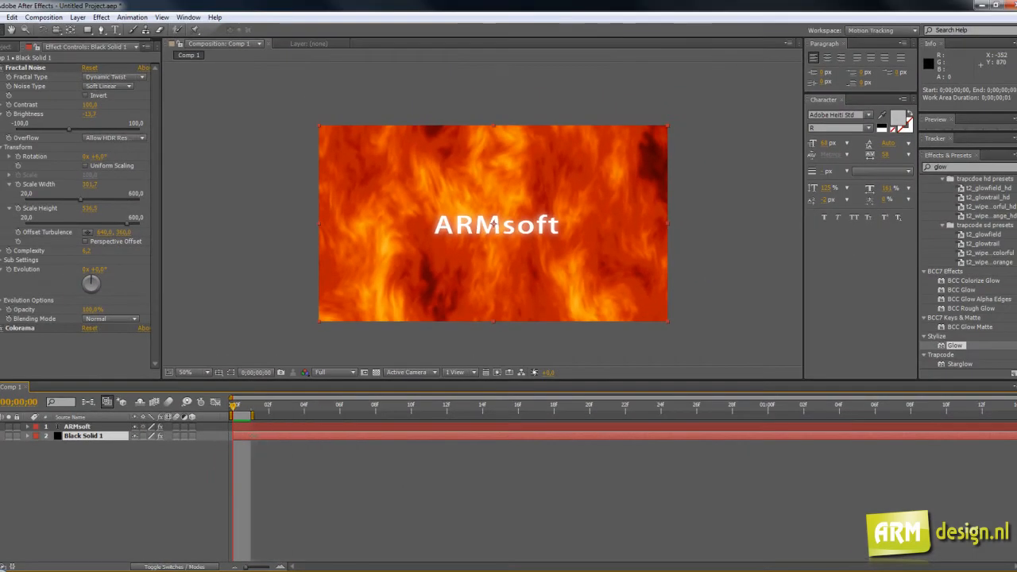
drag(251, 415, 304, 415)
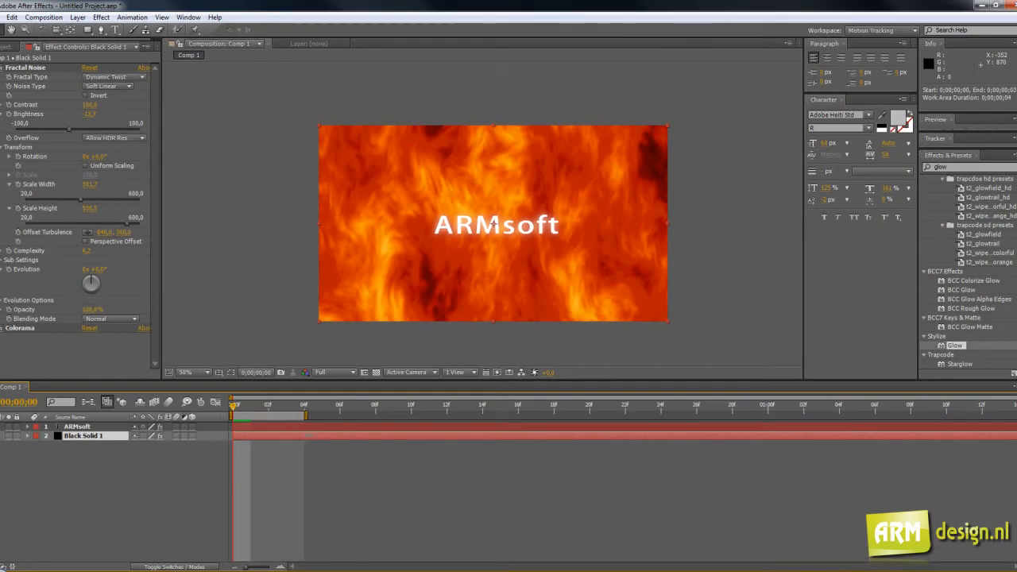
mouse_move(233, 409)
mouse_down()
mouse_move(306, 408)
mouse_move(235, 407)
mouse_up()
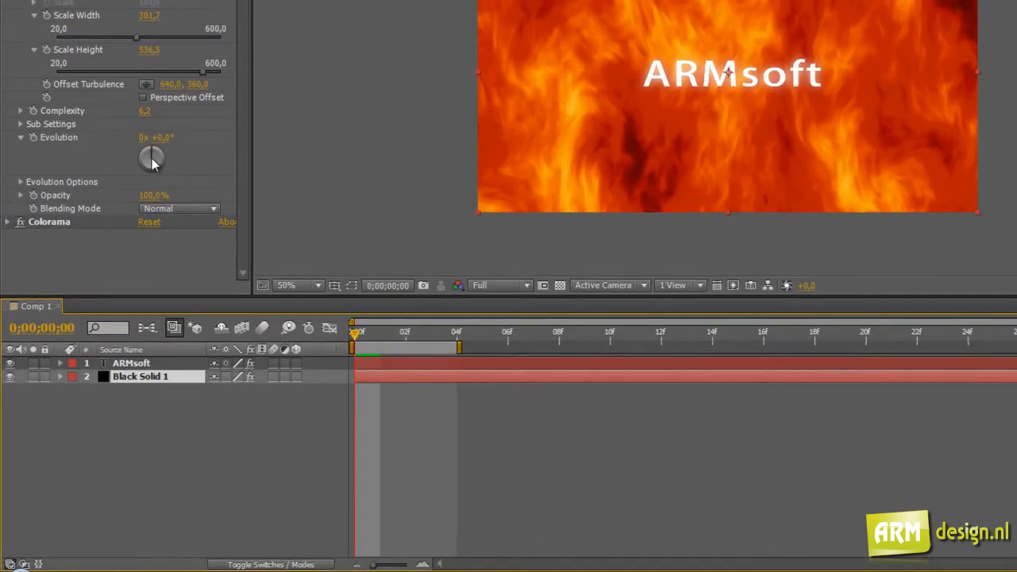
Try an Evolution of one full turn plus 7° on the black solid and undo it.
drag(152, 158, 163, 83)
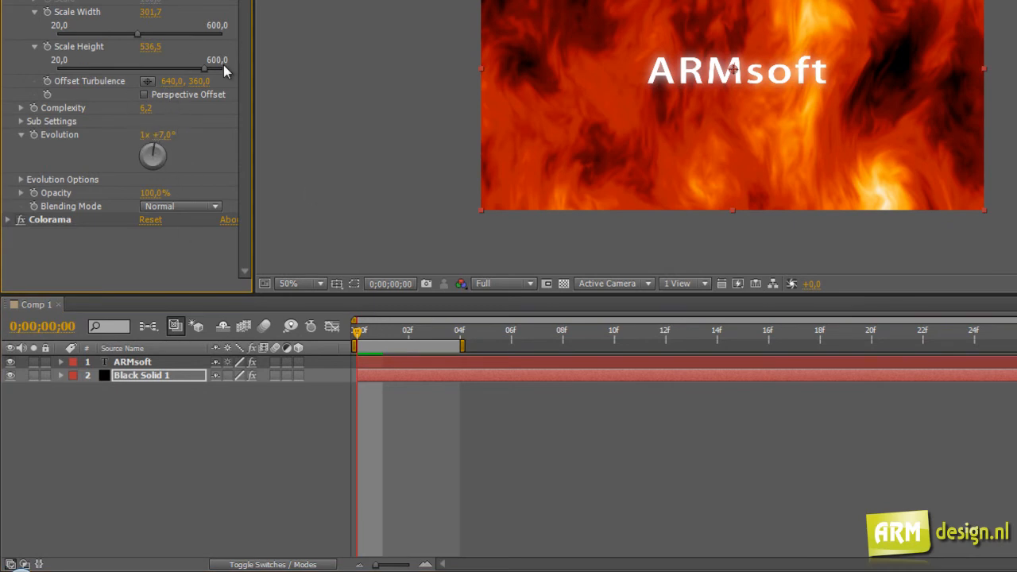
key(ctrl+z)
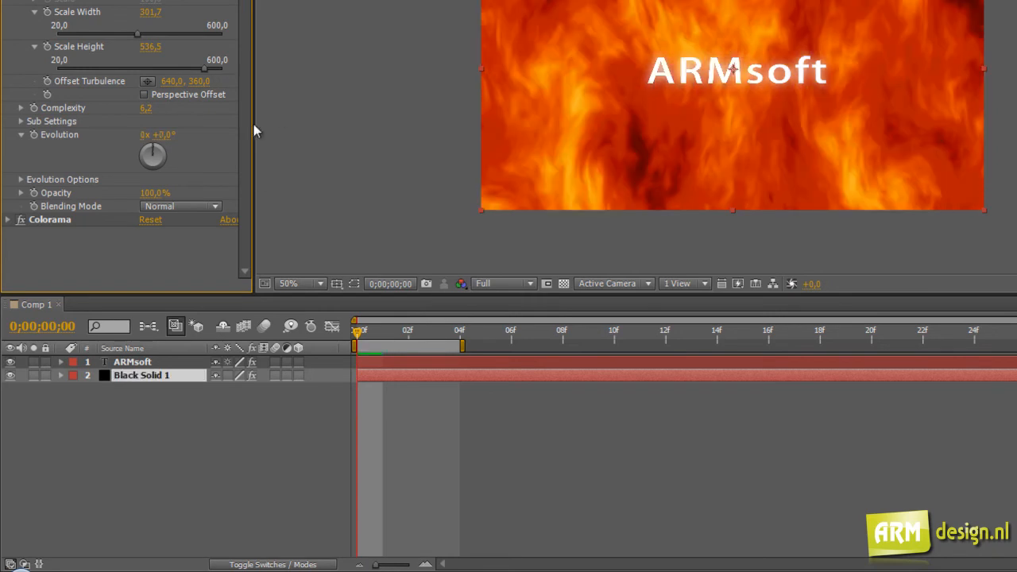
Animate the Fractal Noise Evolution with a keyframe at frame 0 and a changed angle at frame 4, and return to frame 0.
click(32, 136)
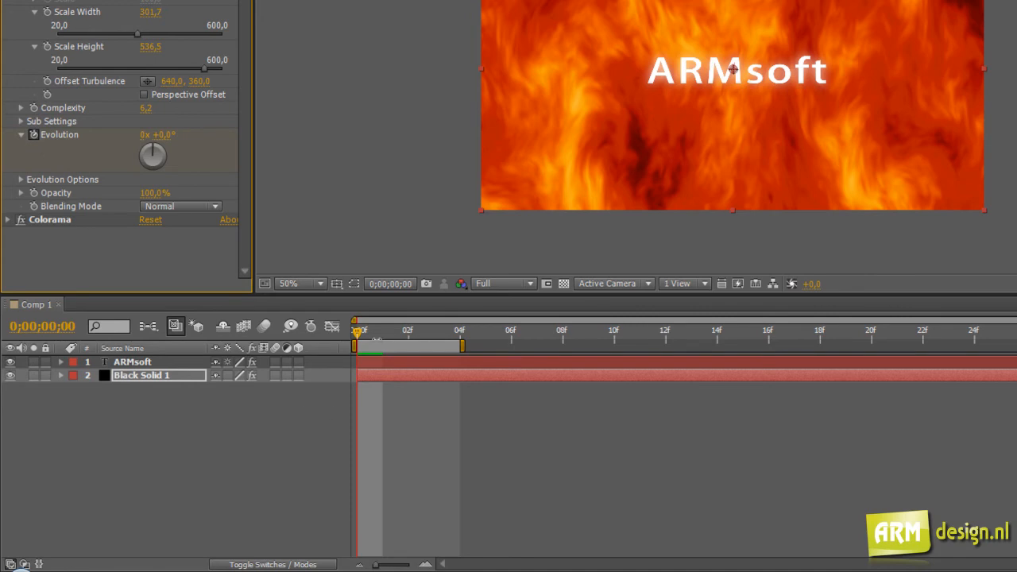
drag(364, 335, 463, 338)
mouse_move(155, 164)
mouse_down()
mouse_move(156, 148)
mouse_move(161, 157)
mouse_up()
drag(137, 191, 164, 102)
drag(466, 341, 310, 332)
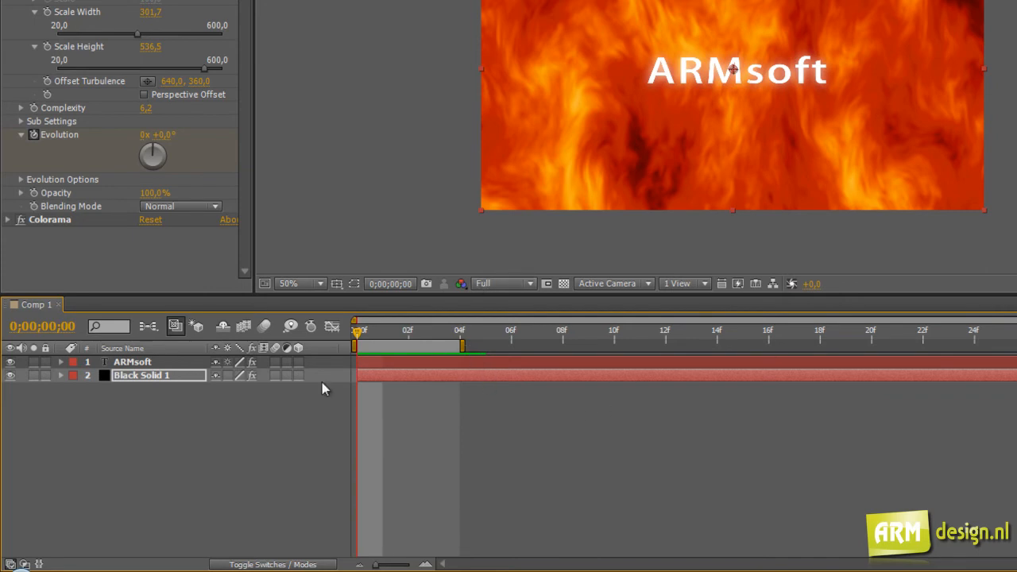
Expand Black Solid 1 in the timeline through its effects to reveal Fractal Noise's Evolution keyframes.
click(68, 383)
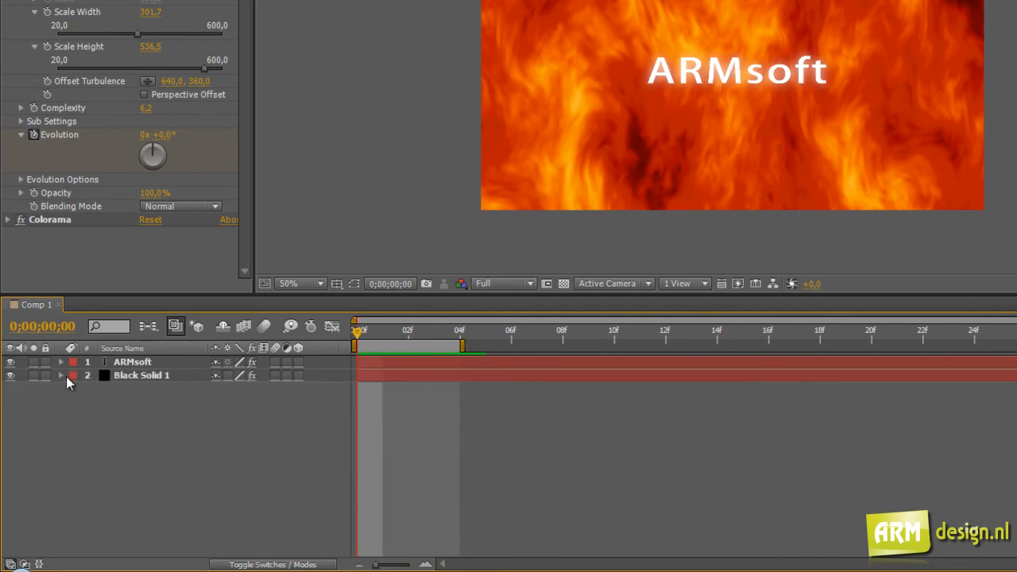
click(61, 375)
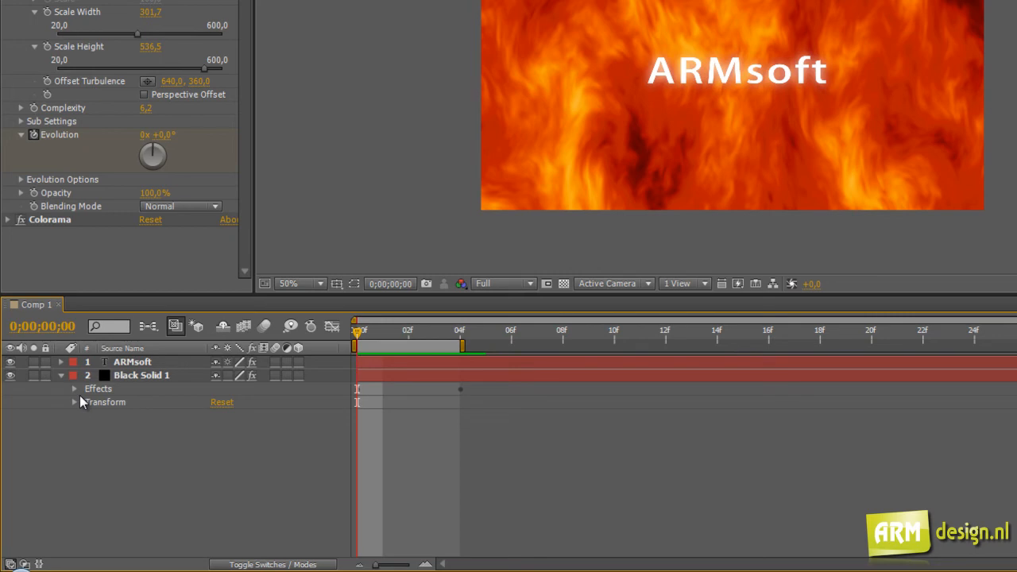
click(75, 388)
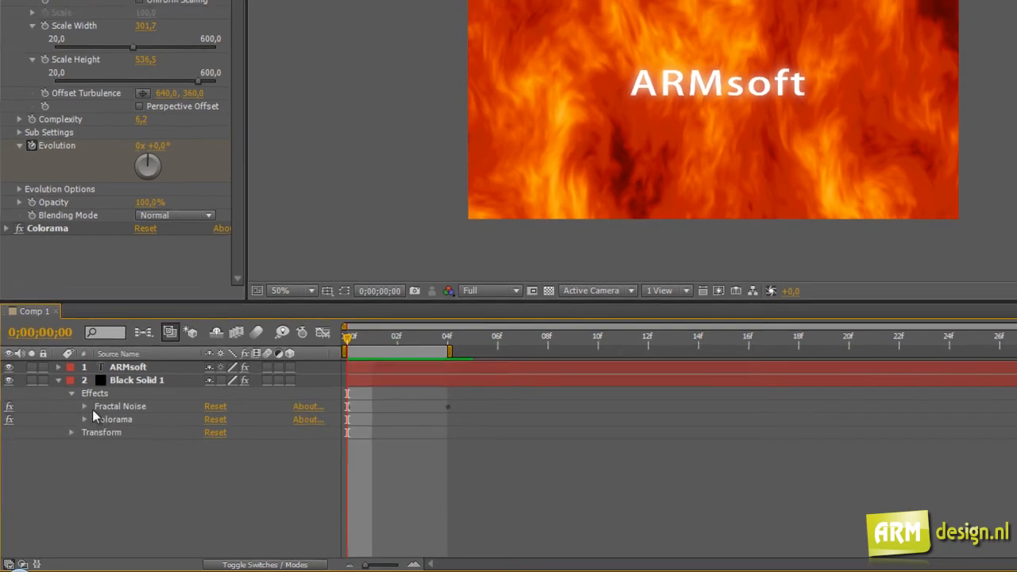
click(55, 443)
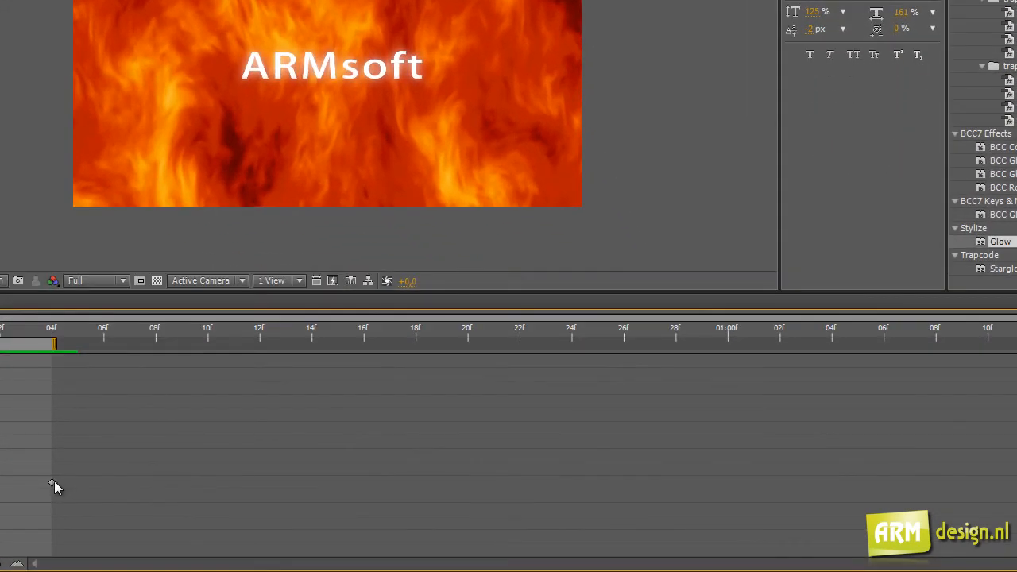
Move the second Evolution keyframe and the end of the work area to 1:02 and preview the animation.
drag(52, 483, 389, 482)
drag(54, 343, 784, 345)
key(KP_0)
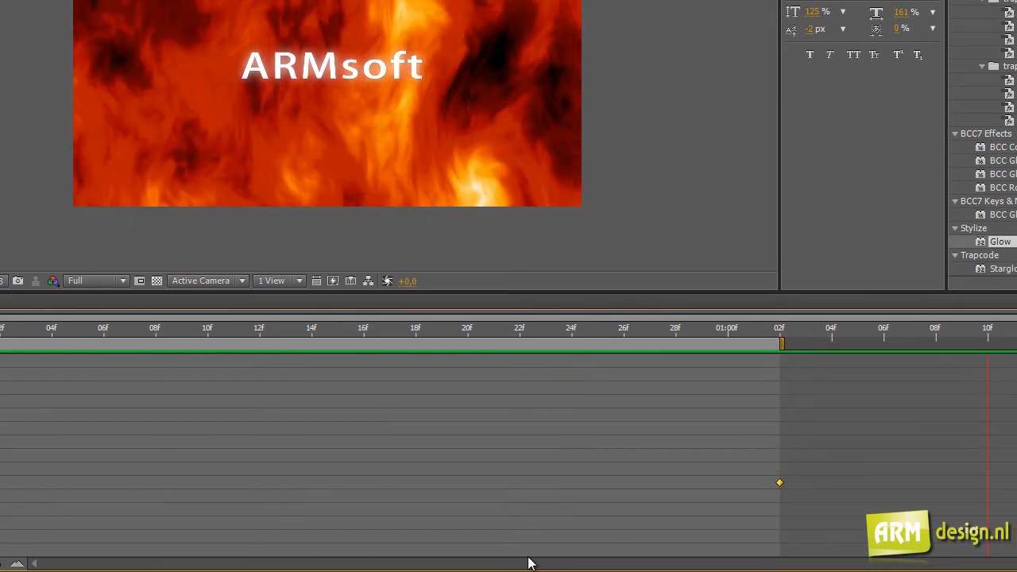
key(space)
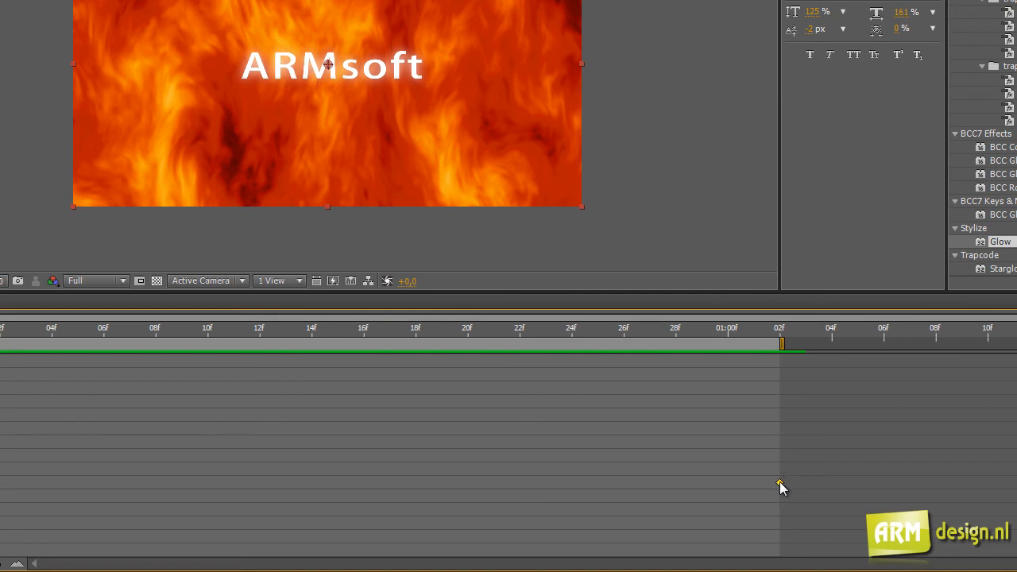
Move the second Evolution keyframe to frame 16, paste a copy of the first keyframe at 1:02, and preview the loop.
drag(779, 482, 519, 482)
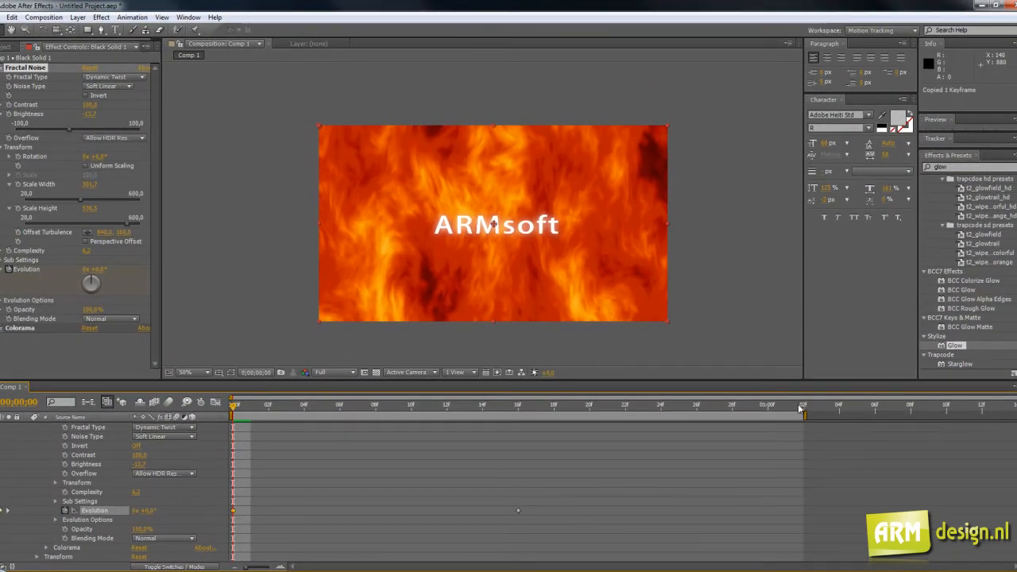
click(800, 407)
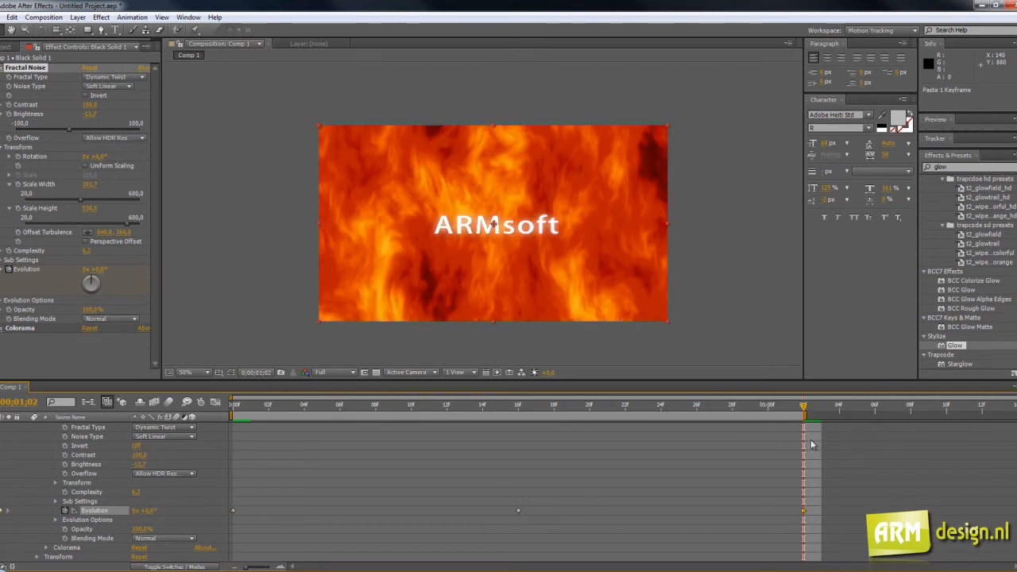
key(space)
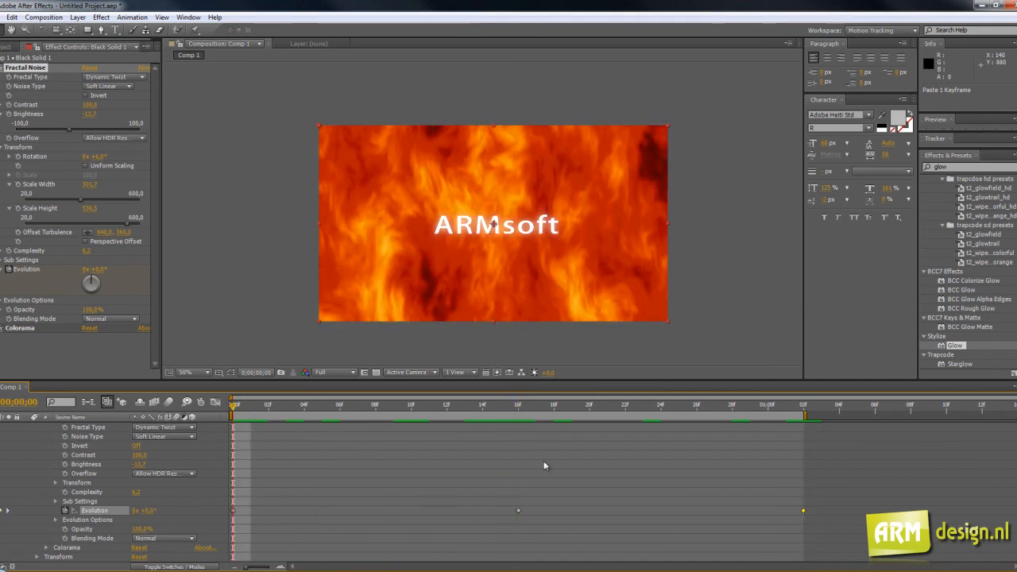
key(KP_0)
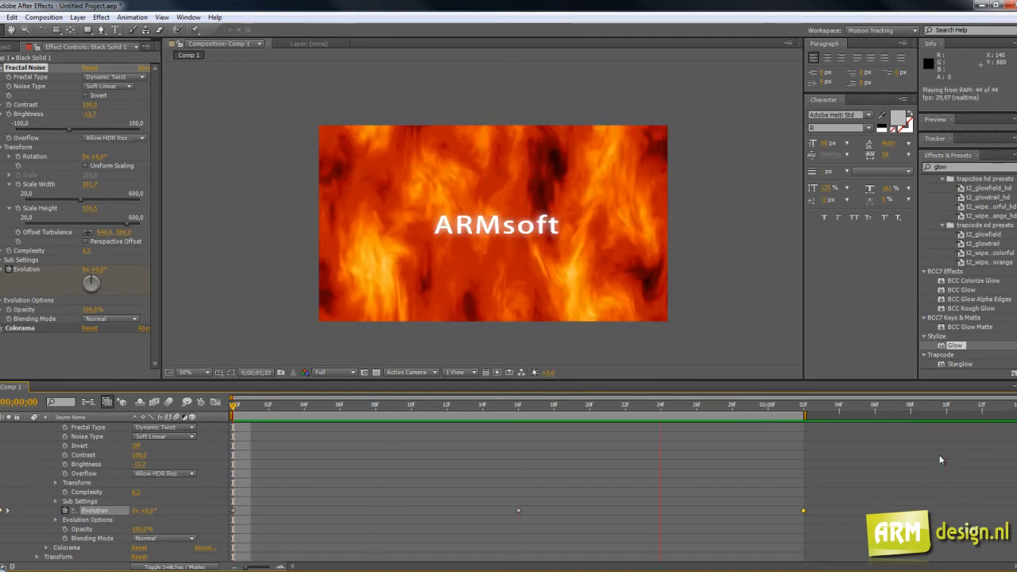
key(space)
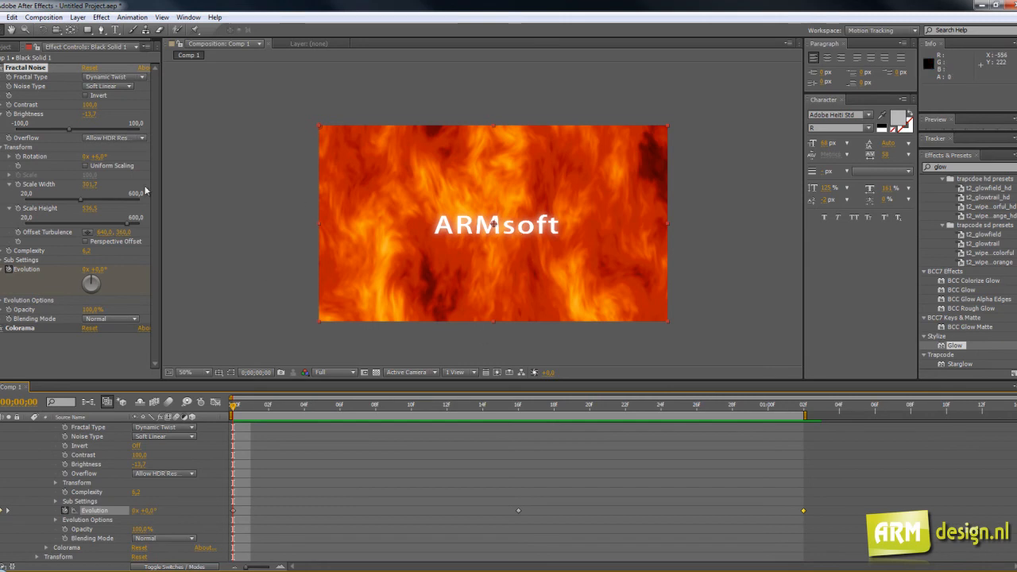
Add Comp 1 to the render queue and set its output module format to FLV.
click(53, 22)
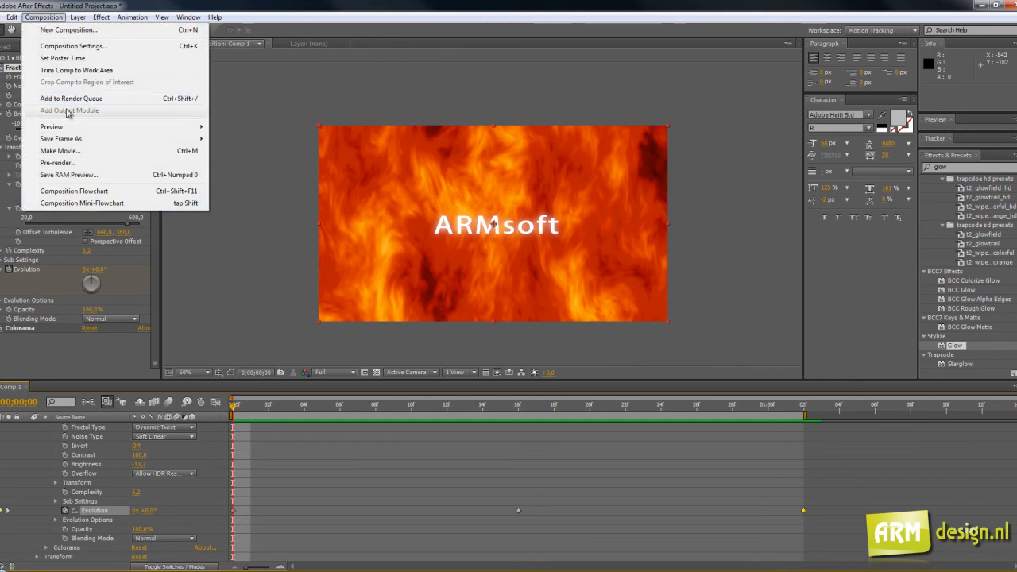
click(68, 100)
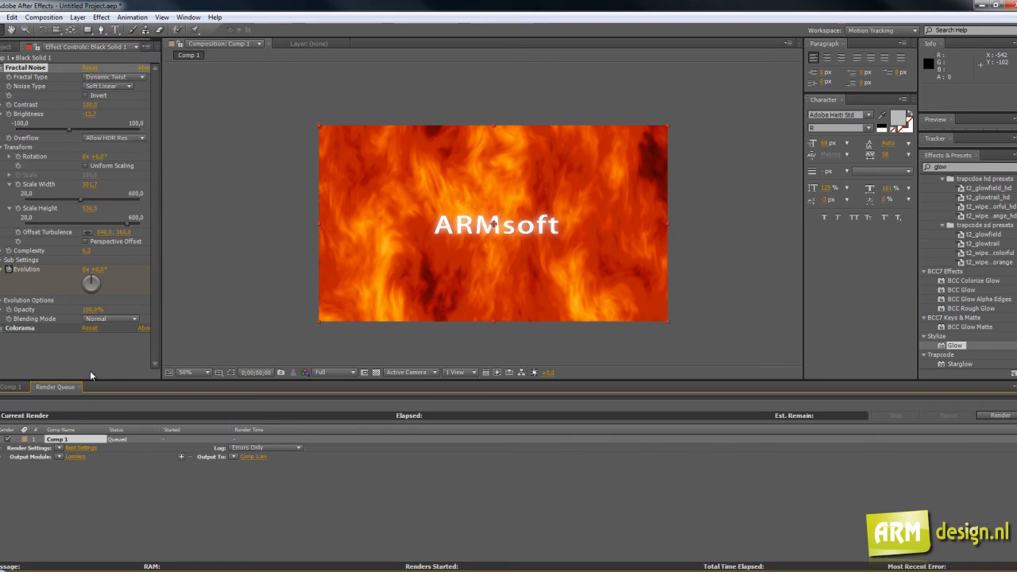
click(74, 458)
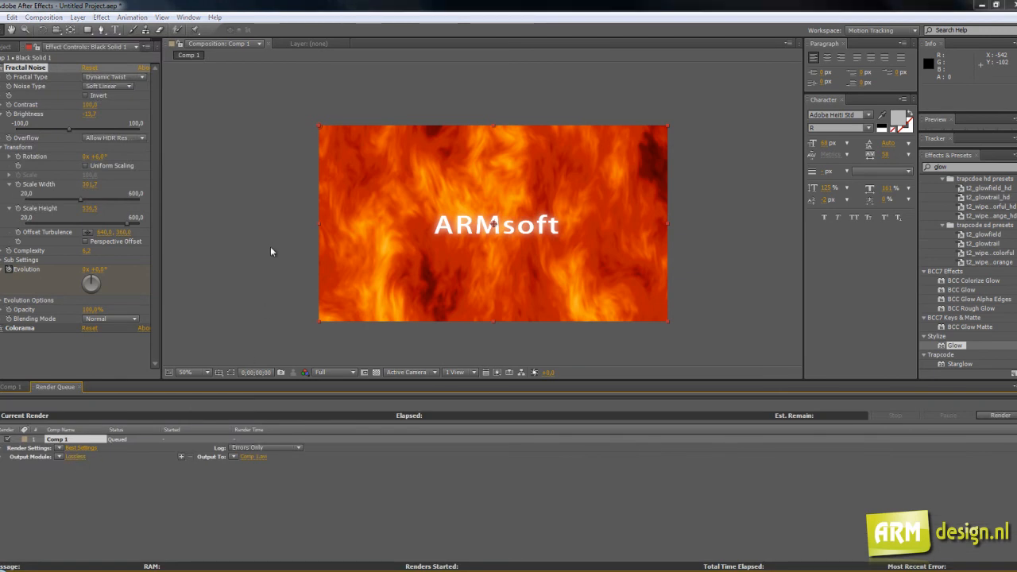
drag(135, 9, 407, 112)
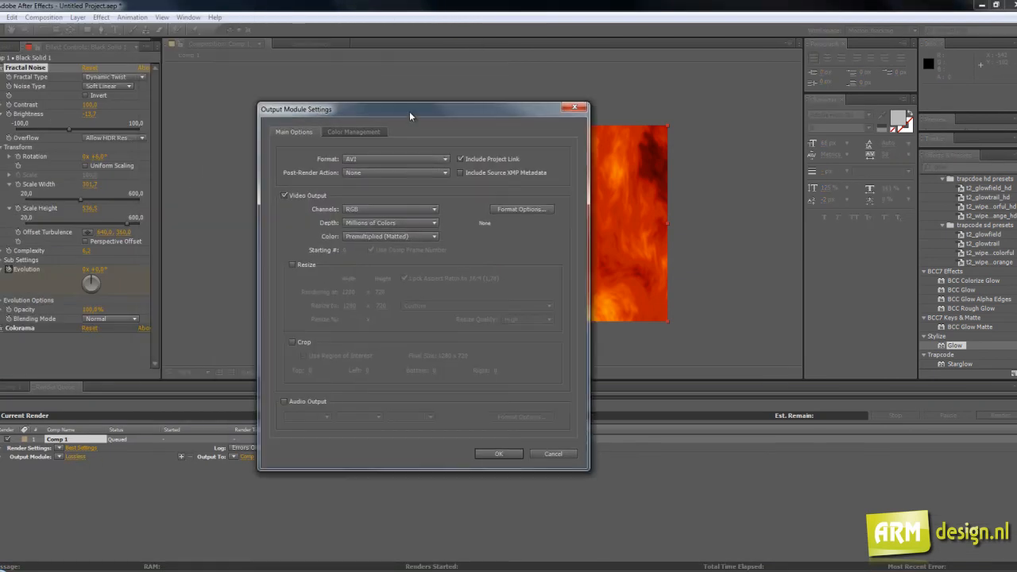
click(413, 157)
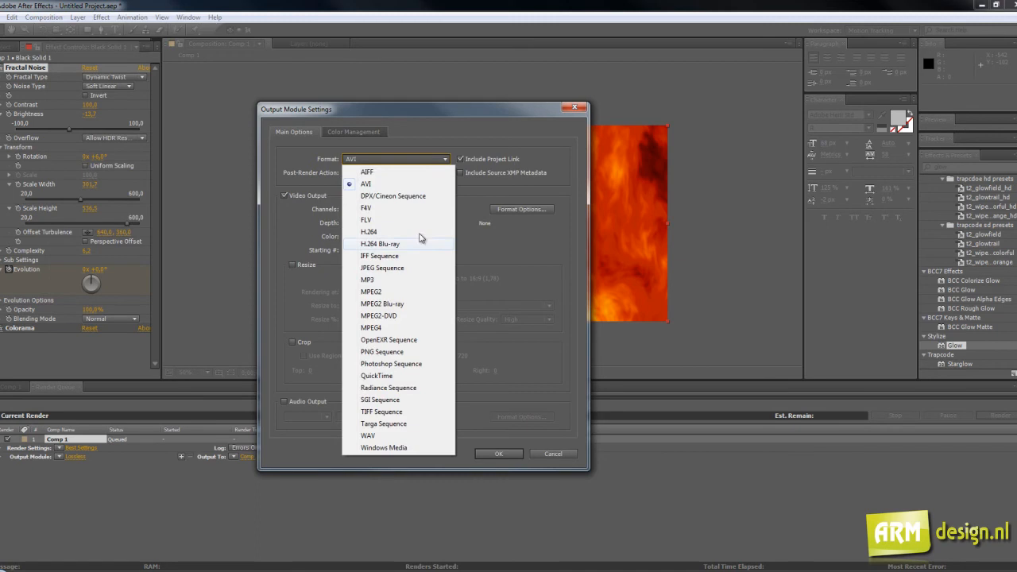
click(367, 220)
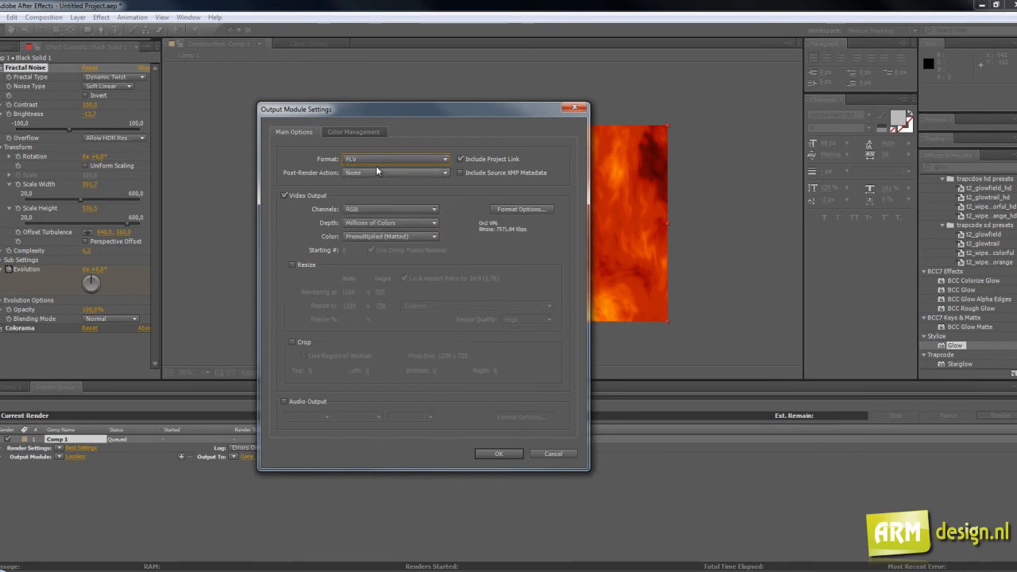
Keep the output channels at RGB, enable Crop with Use Region of Interest, and accept the output module settings.
click(380, 211)
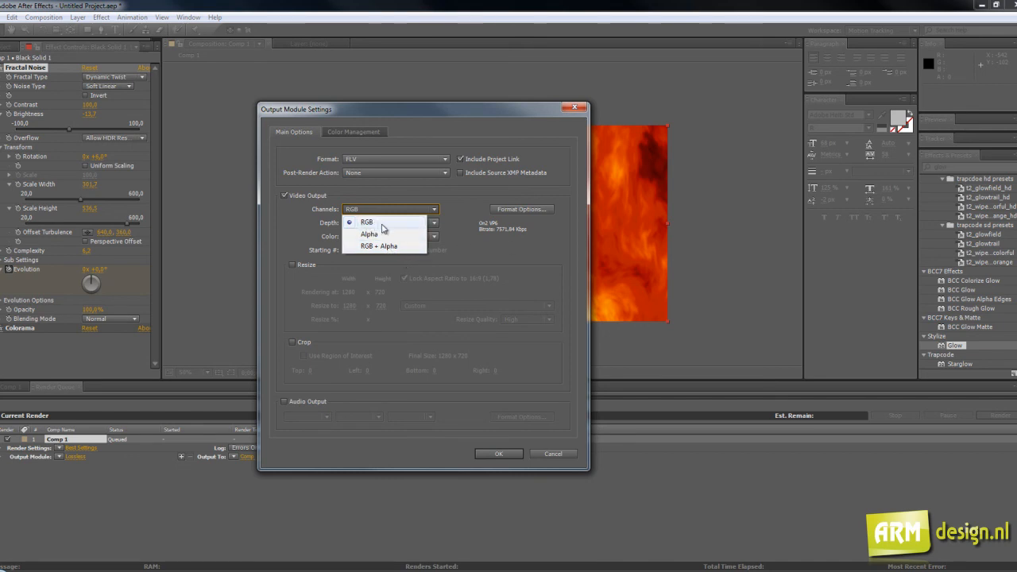
click(467, 196)
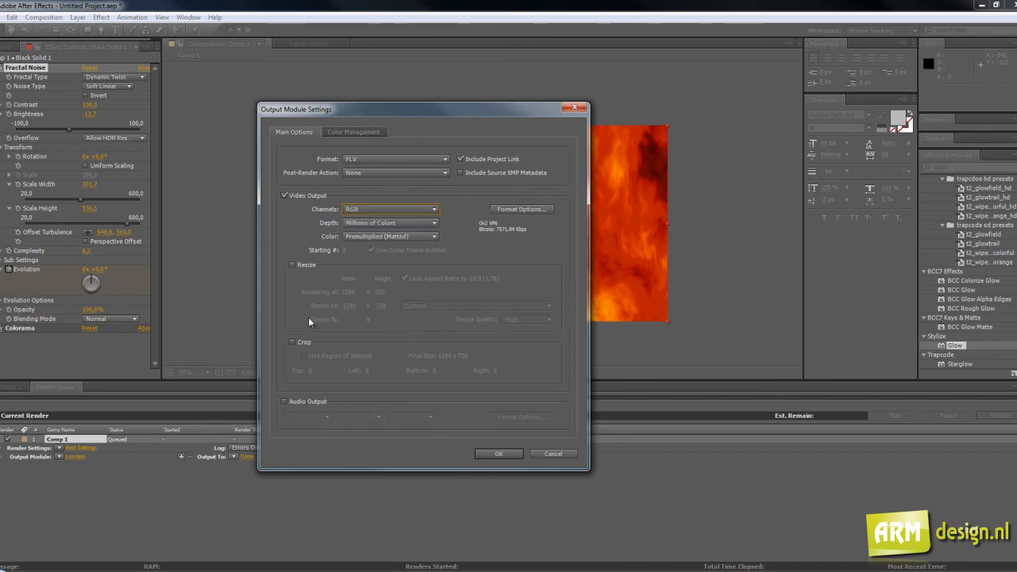
click(292, 343)
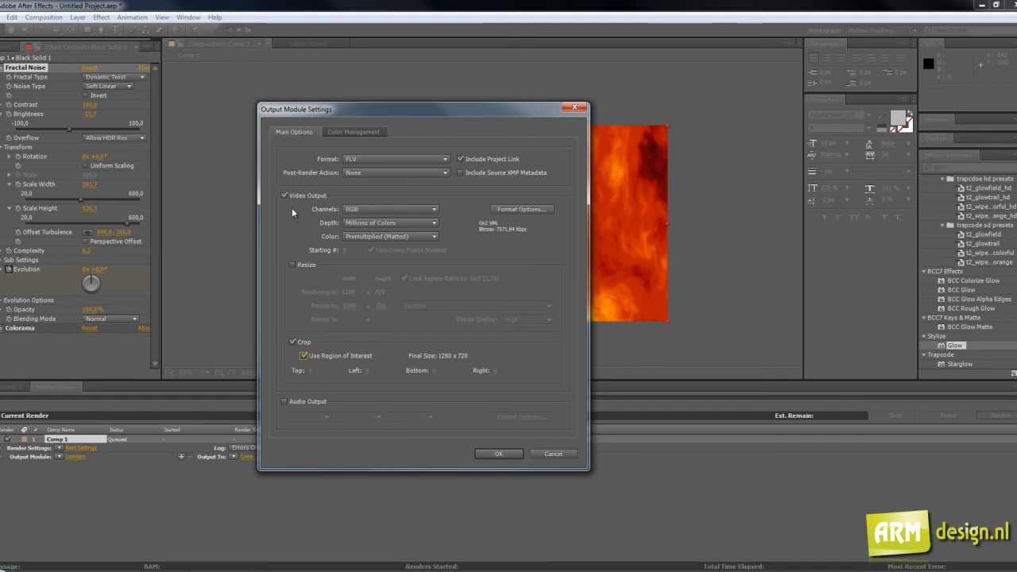
click(486, 452)
Set the output file to Comp 1.flv on the desktop and render the composition.
click(259, 458)
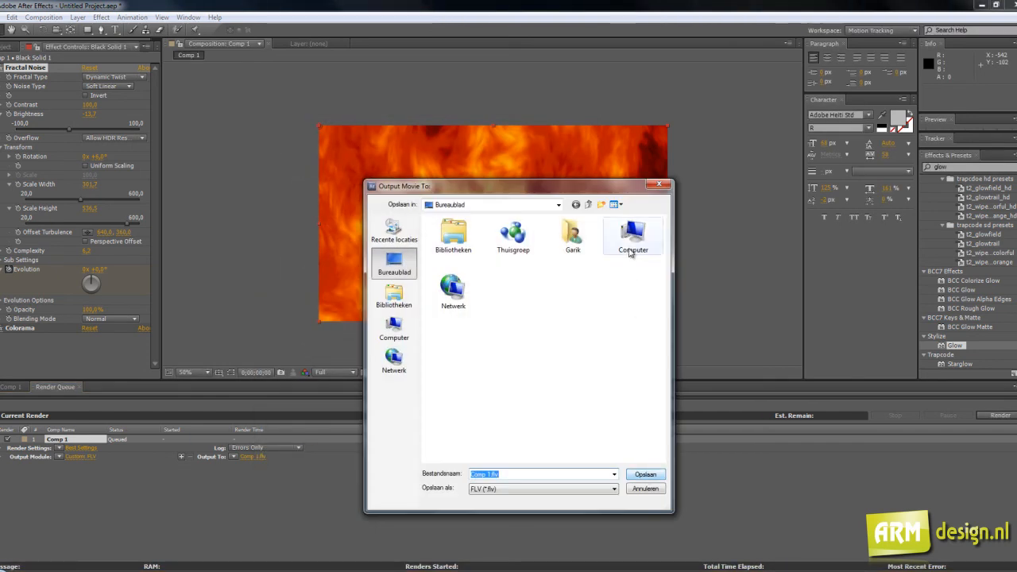
click(653, 479)
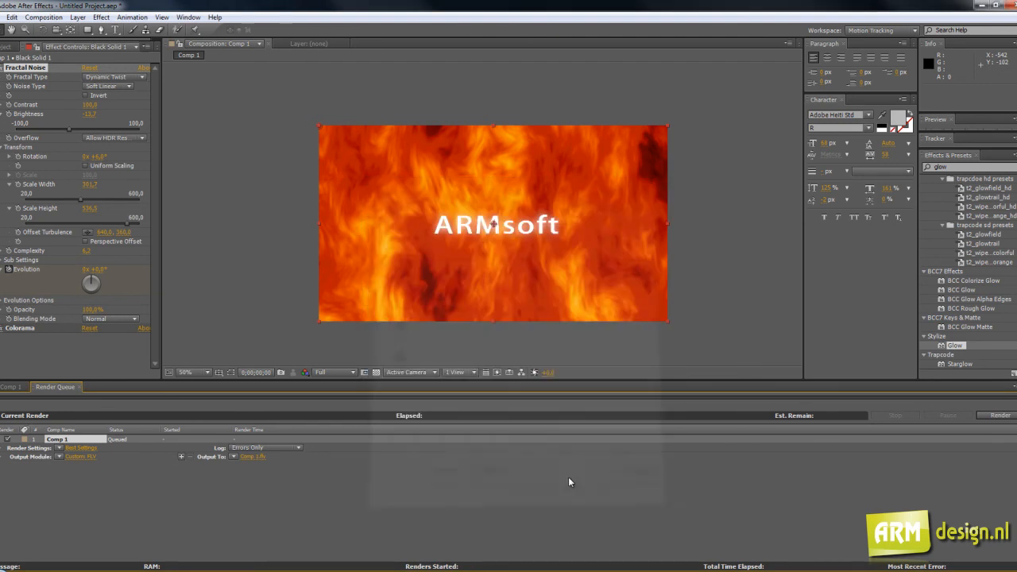
click(1001, 417)
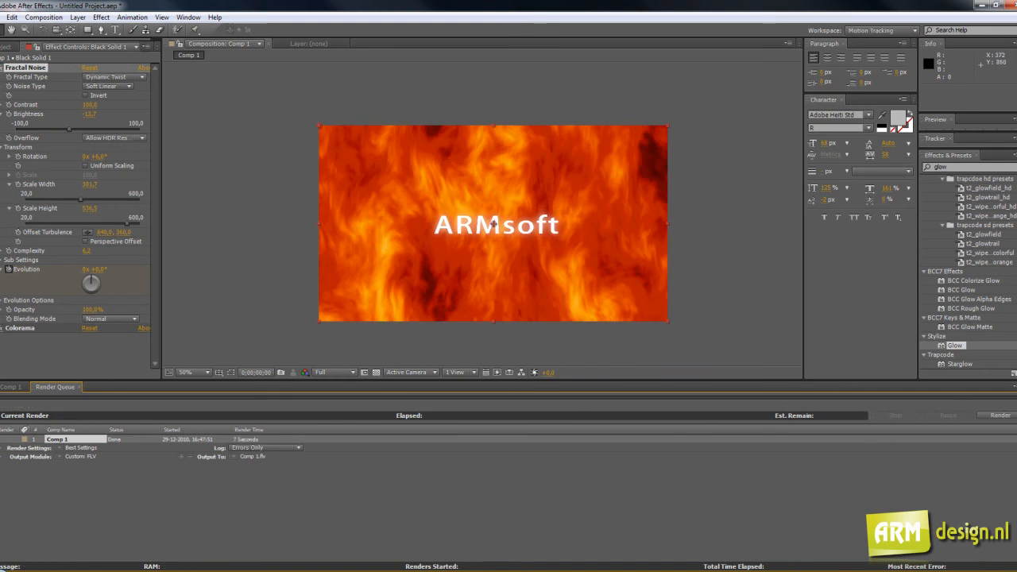
Find the rendered Comp 1.flv on the desktop, switch to Adobe Flash Professional CS5, and create a new ActionScript 3.0 document.
click(1015, 570)
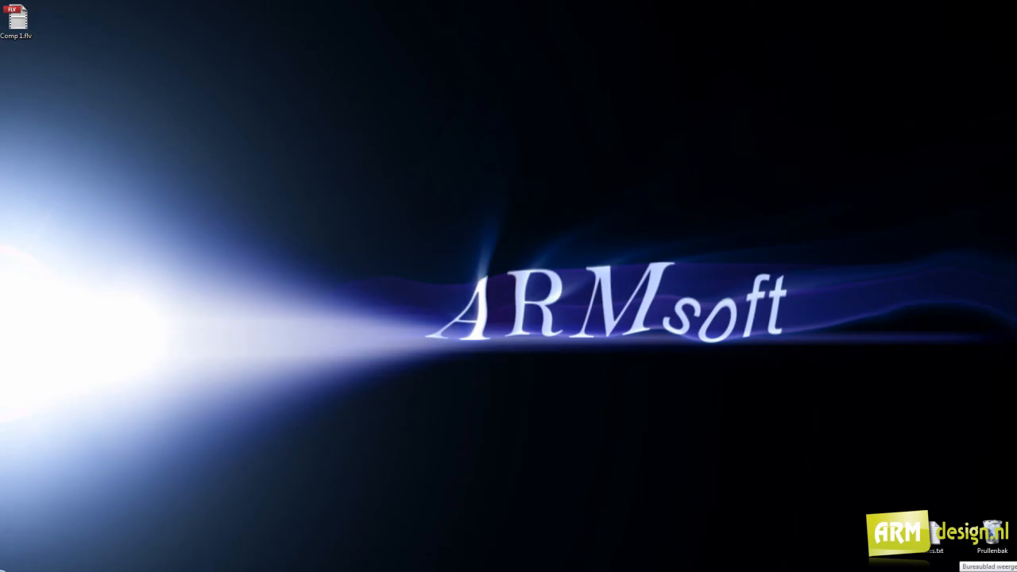
drag(74, 70, 23, 24)
click(318, 487)
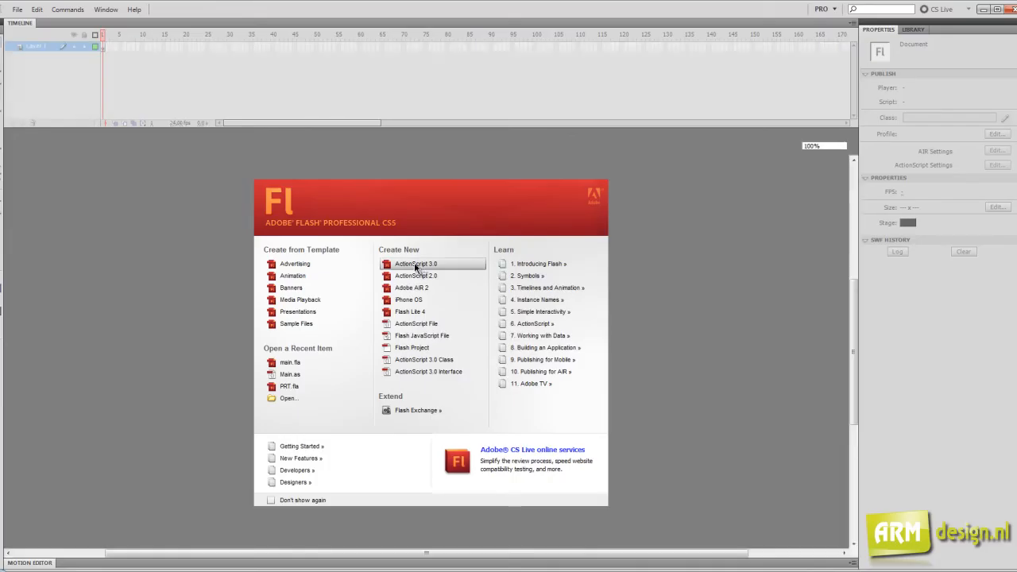
click(414, 265)
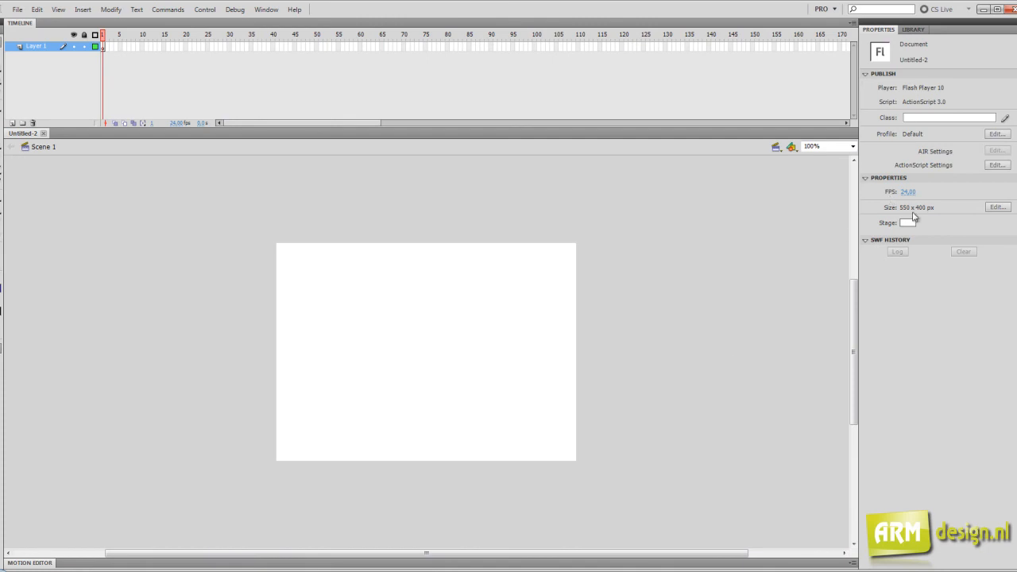
Add a new video to the library, embedded and synchronized with the timeline, using Comp 1.flv from the desktop.
click(914, 29)
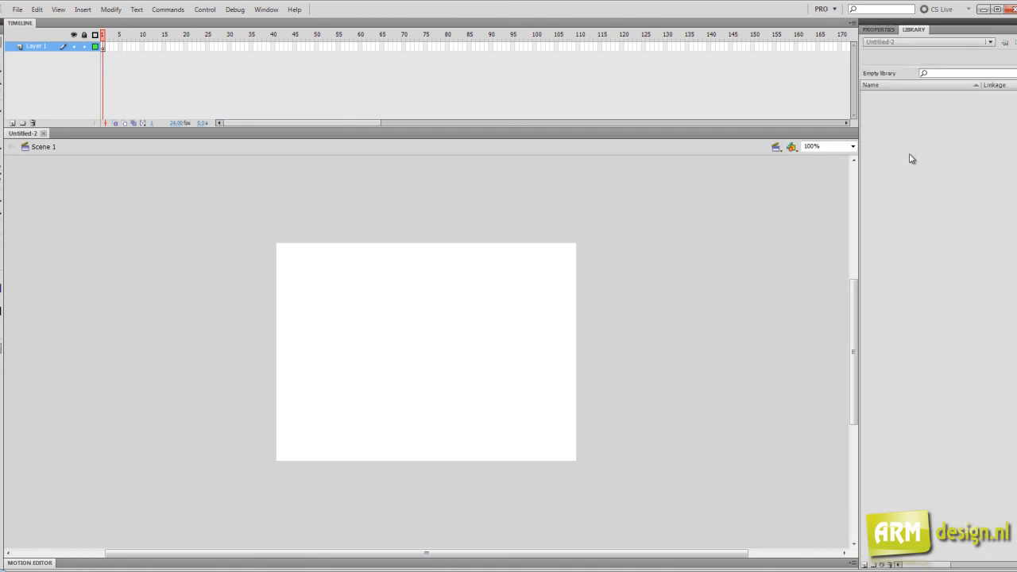
right_click(906, 160)
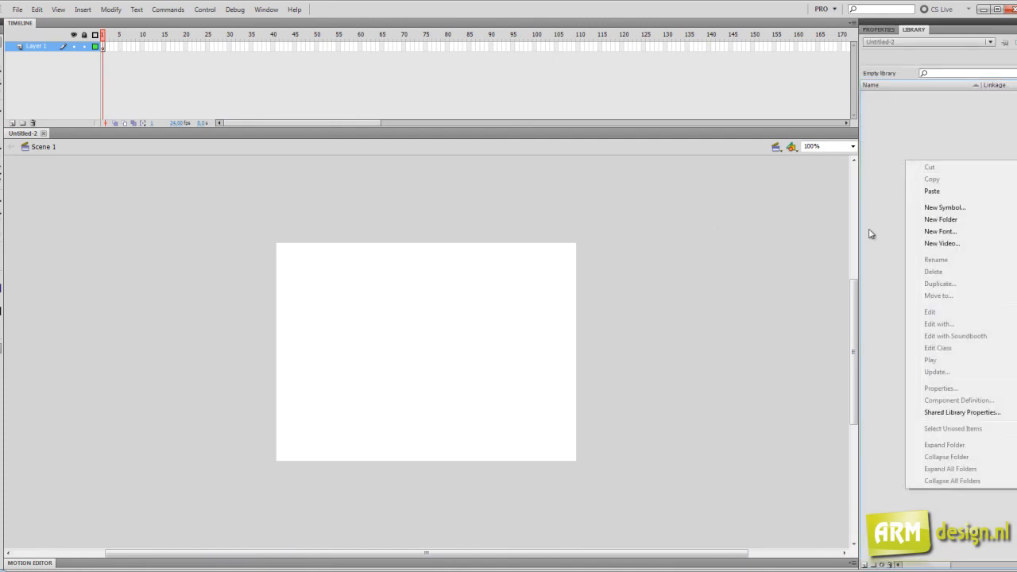
click(930, 244)
click(403, 257)
click(622, 279)
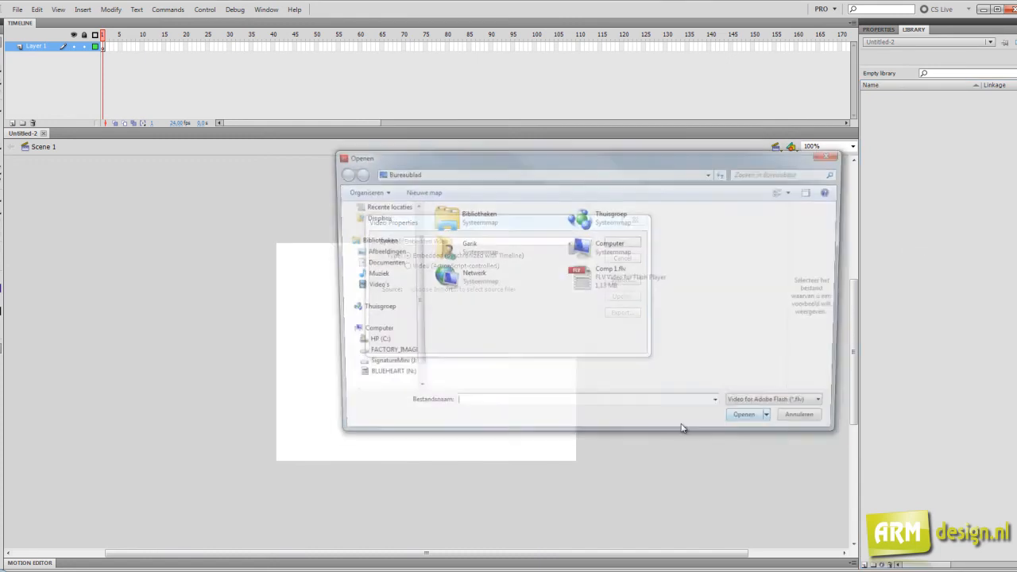
click(603, 288)
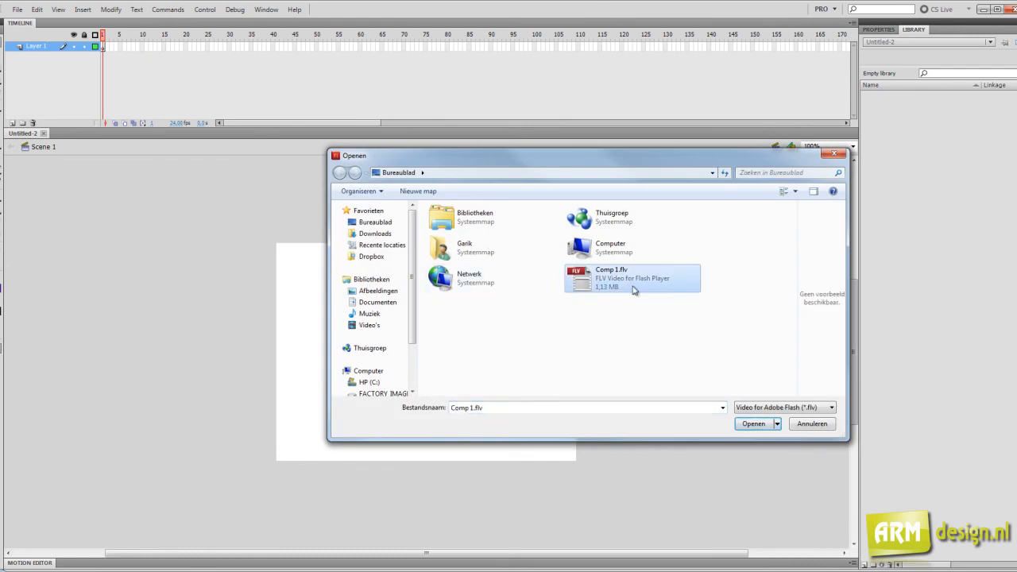
double_click(606, 285)
click(627, 242)
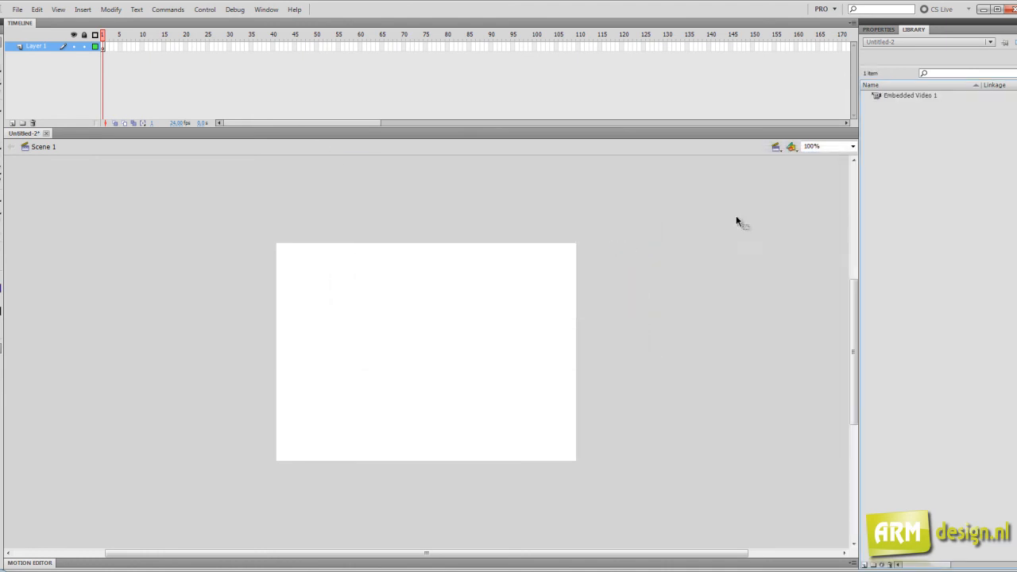
Create a new movie clip symbol named animation in the library.
right_click(880, 141)
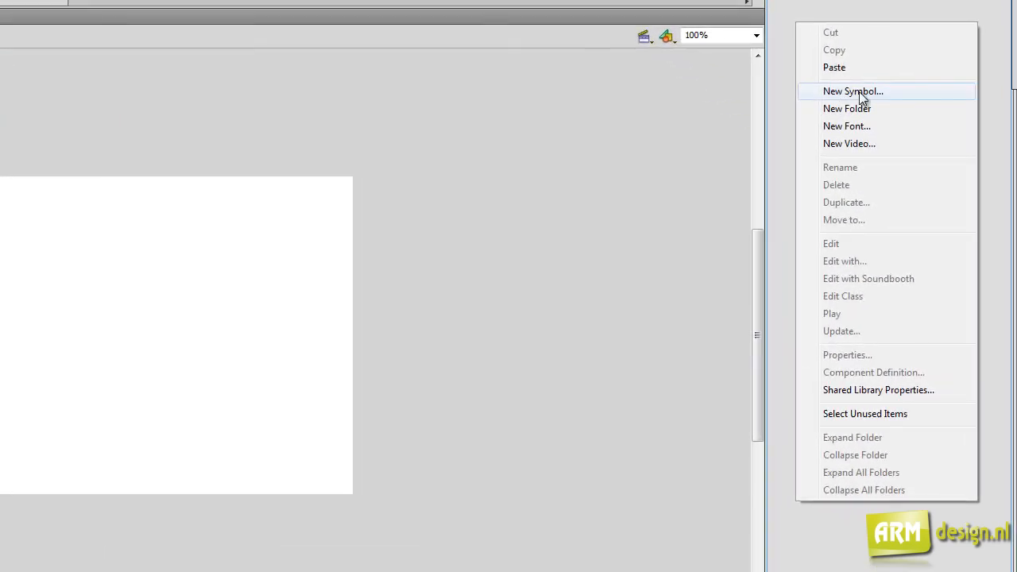
click(852, 91)
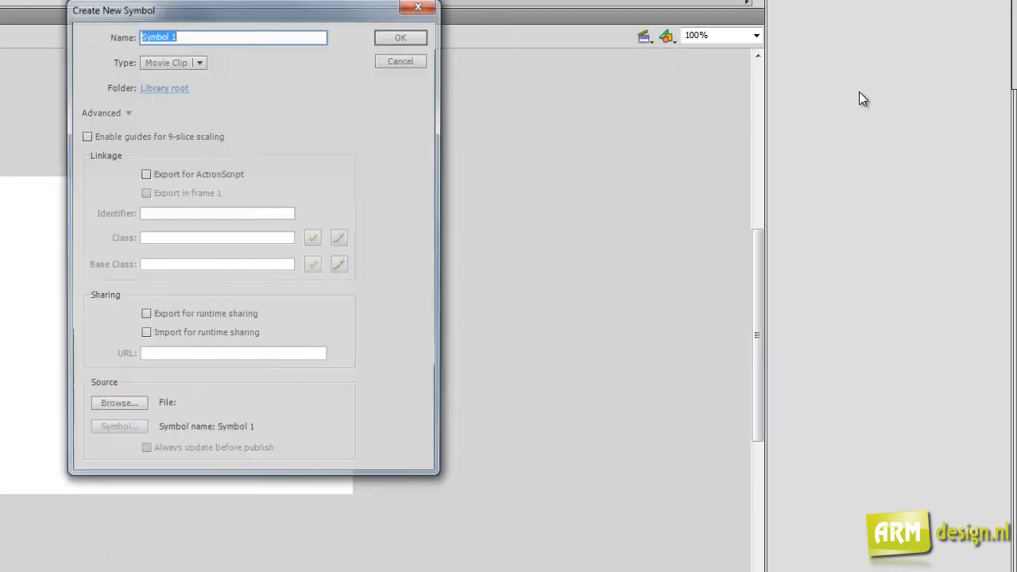
text(v)
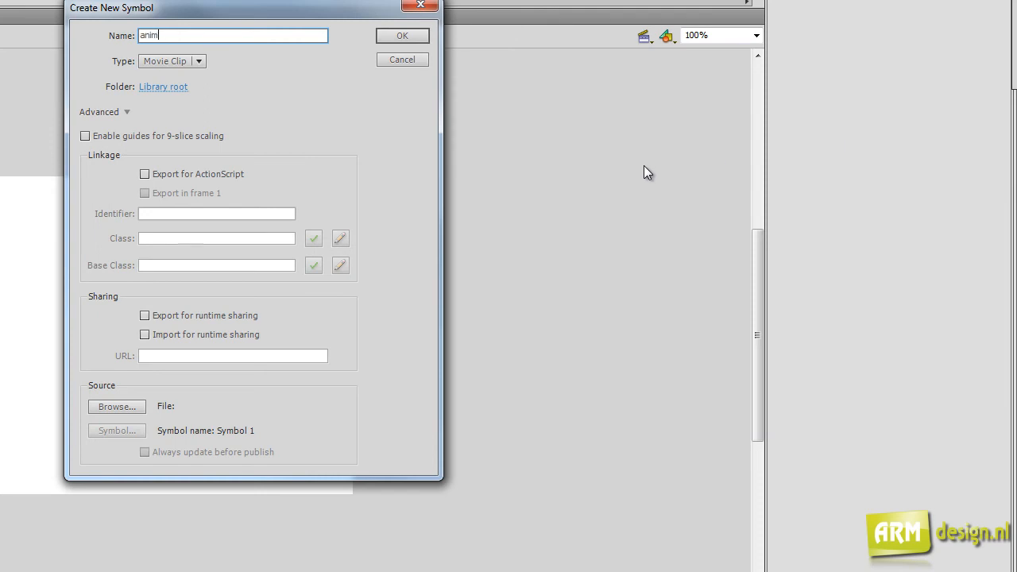
key(Return)
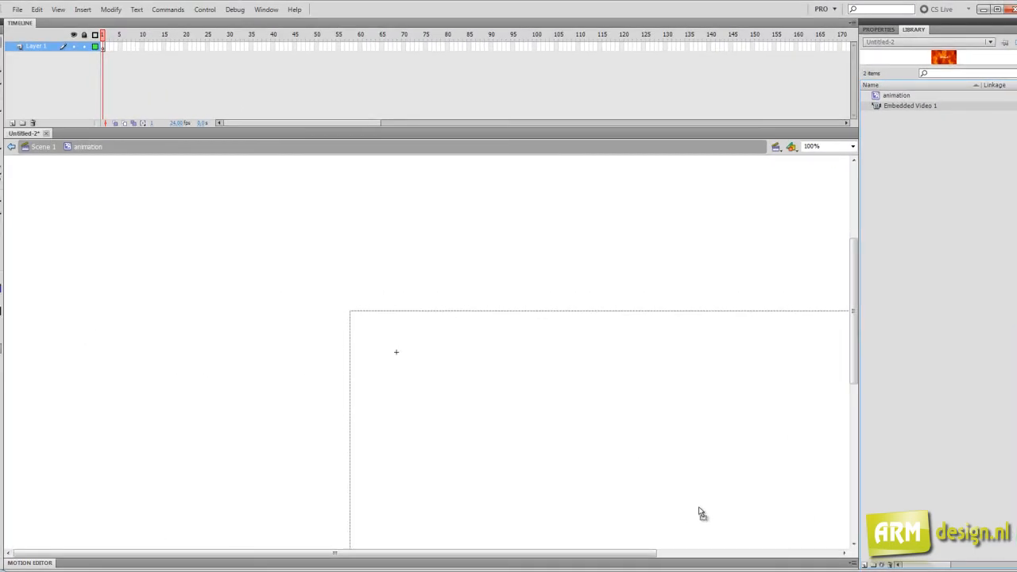
Place the embedded video in the animation symbol, extend its timeline to fit the whole video, and scrub through the frames.
drag(701, 513, 745, 530)
click(478, 316)
scroll(452, 299, down, 3)
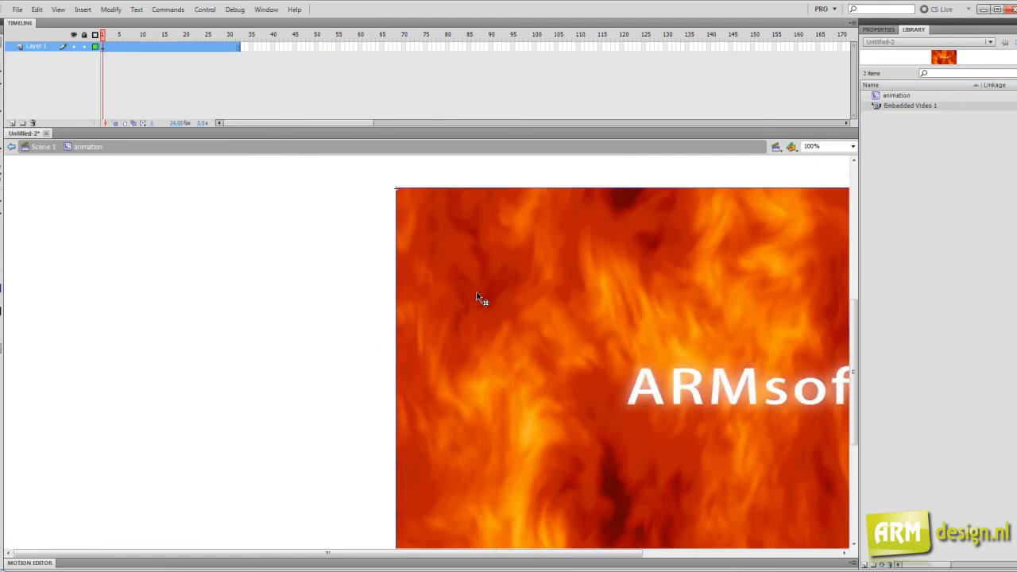
drag(570, 329, 277, 346)
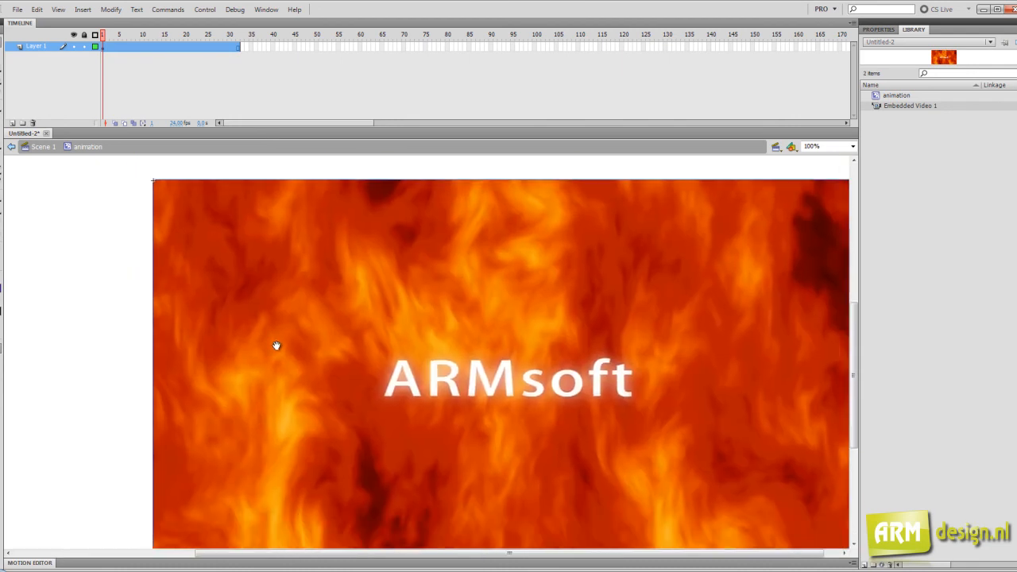
key(ctrl+minus)
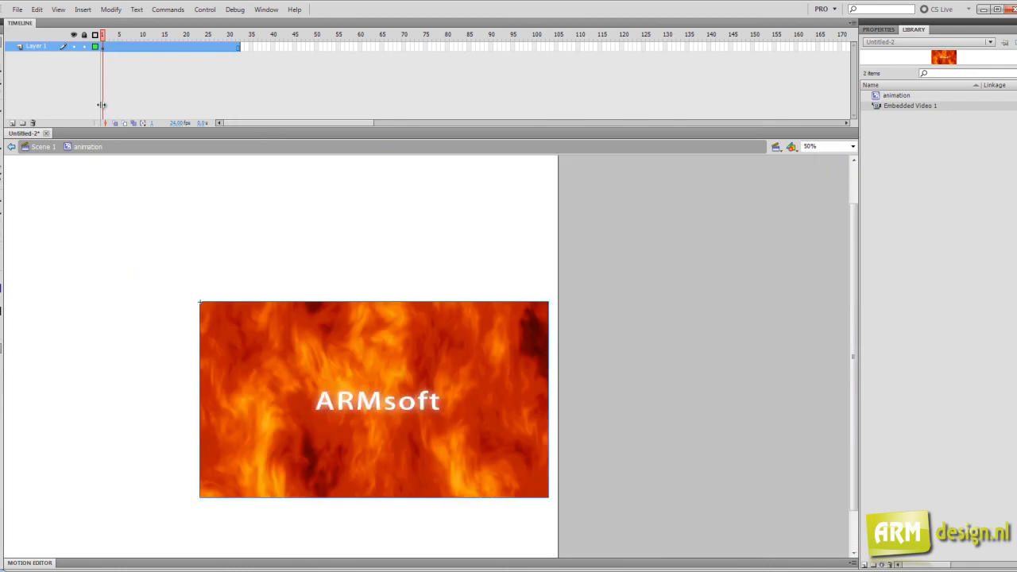
drag(102, 36, 270, 49)
Return to Scene 1 and place an instance of the animation movie clip on the stage.
click(42, 148)
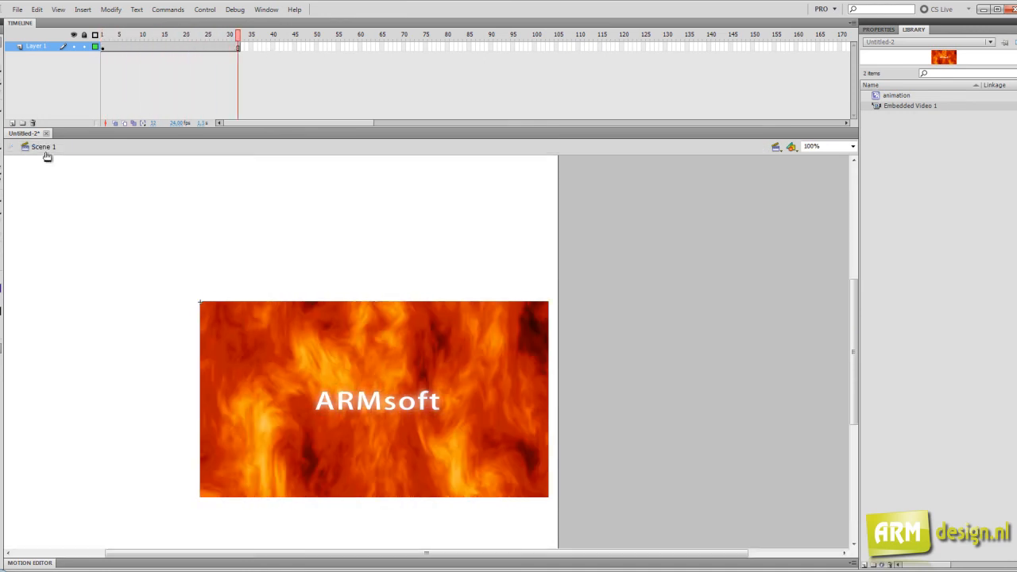
click(891, 98)
drag(883, 101, 626, 441)
scroll(254, 331, down, 3)
key(space)
drag(619, 338, 405, 410)
key(ctrl+minus)
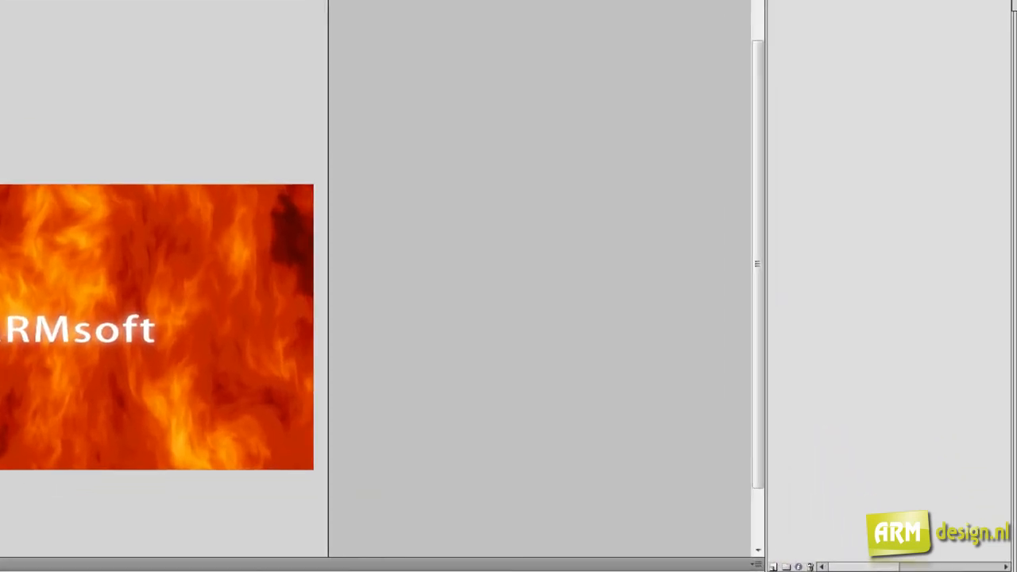
Match the document size to its contents at 1280 x 720 px, then test the movie and close the preview.
click(879, 29)
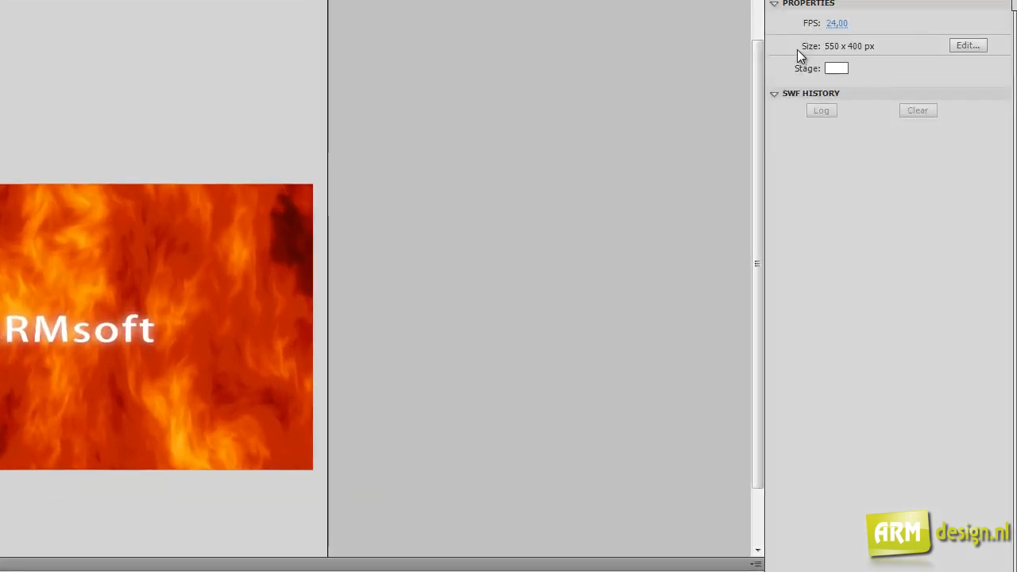
click(967, 50)
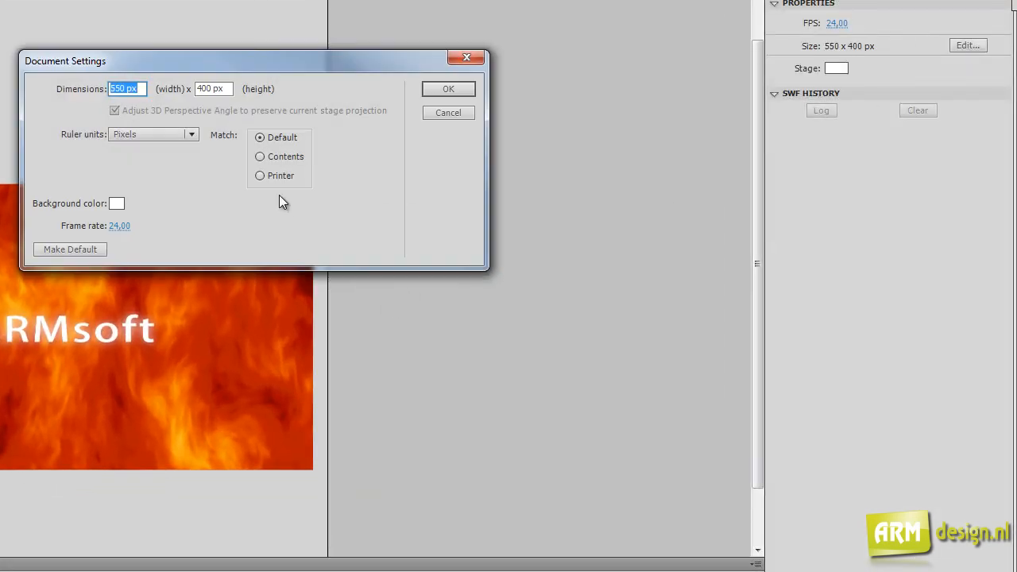
click(265, 158)
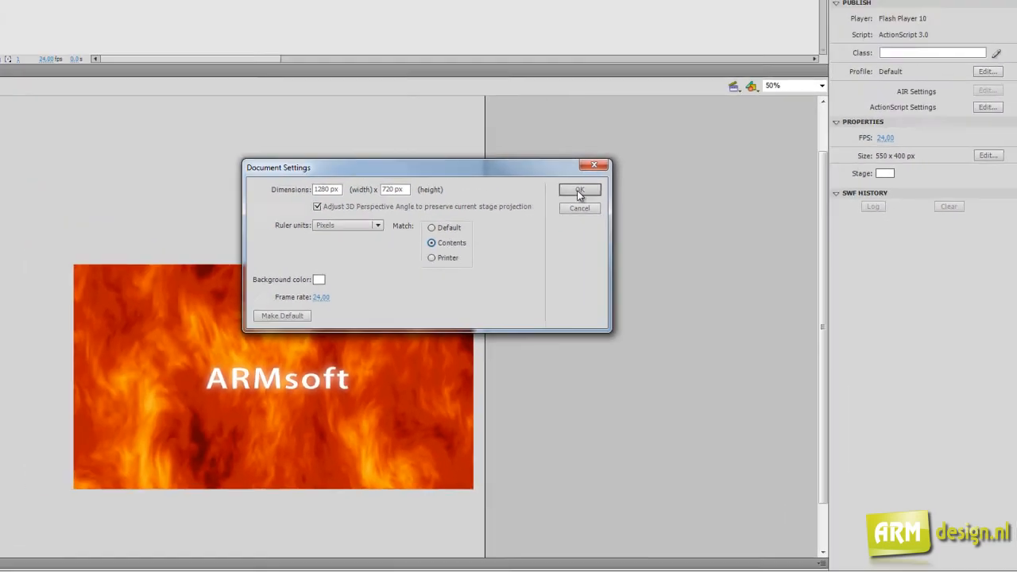
click(448, 88)
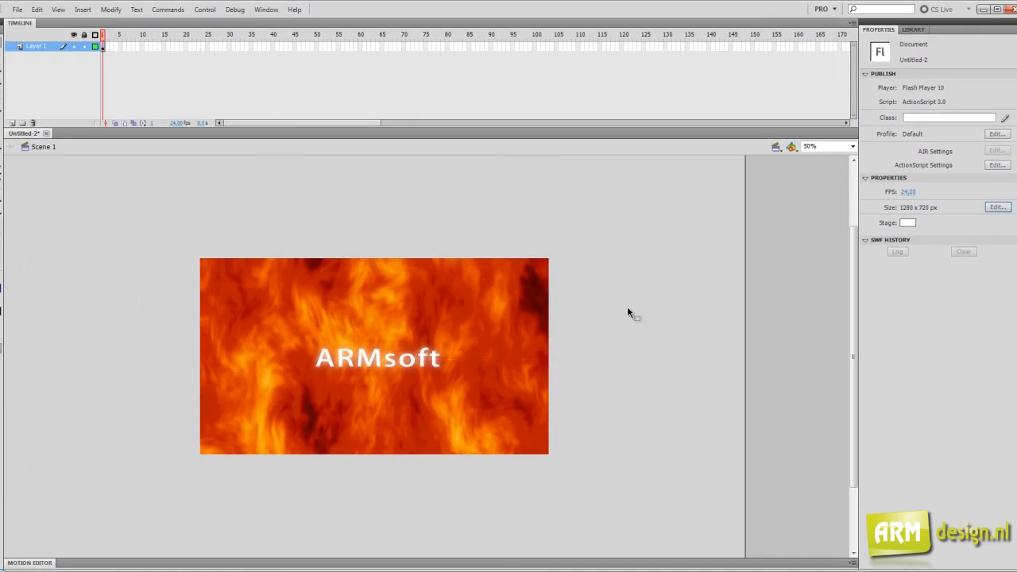
key(ctrl+Return)
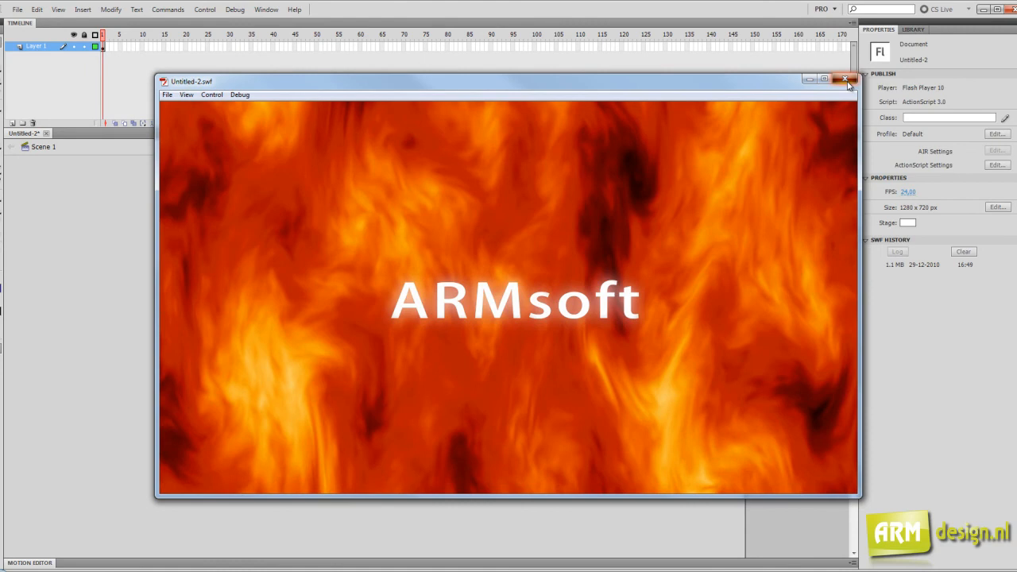
click(847, 82)
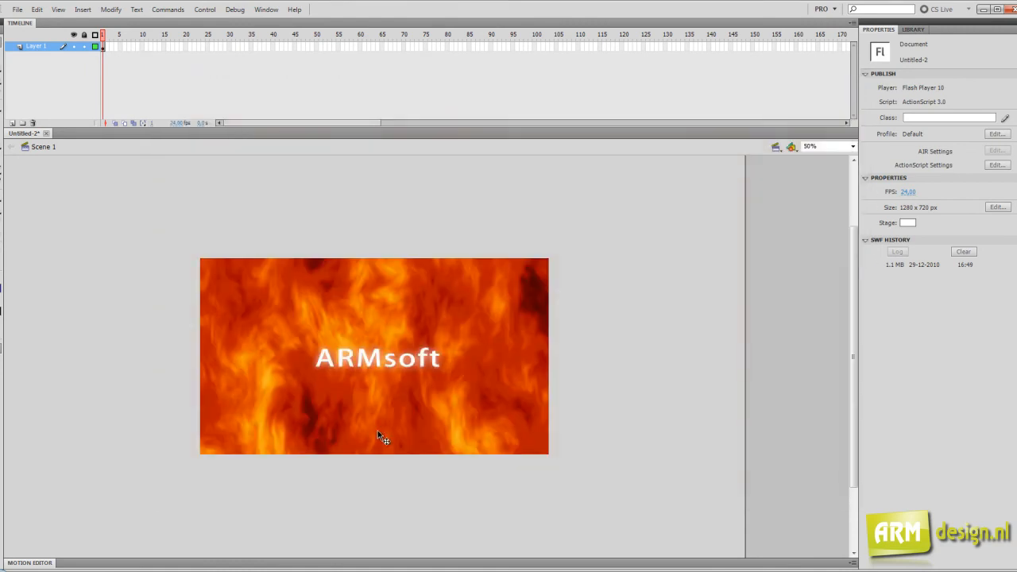